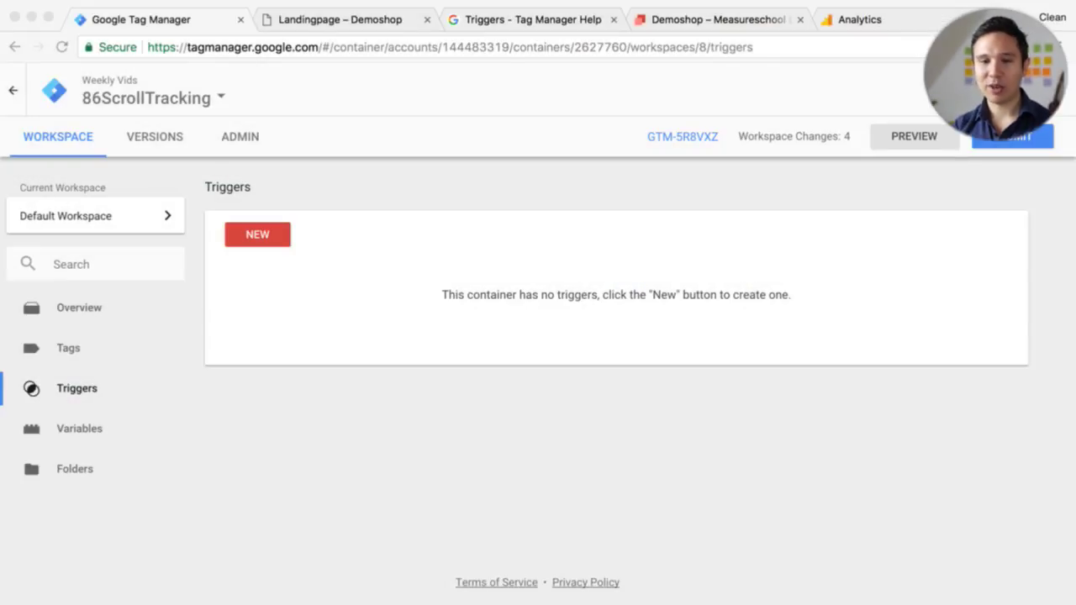
# Step: Create a new trigger and choose Scroll Depth as its trigger type
pyautogui.click(462, 203)
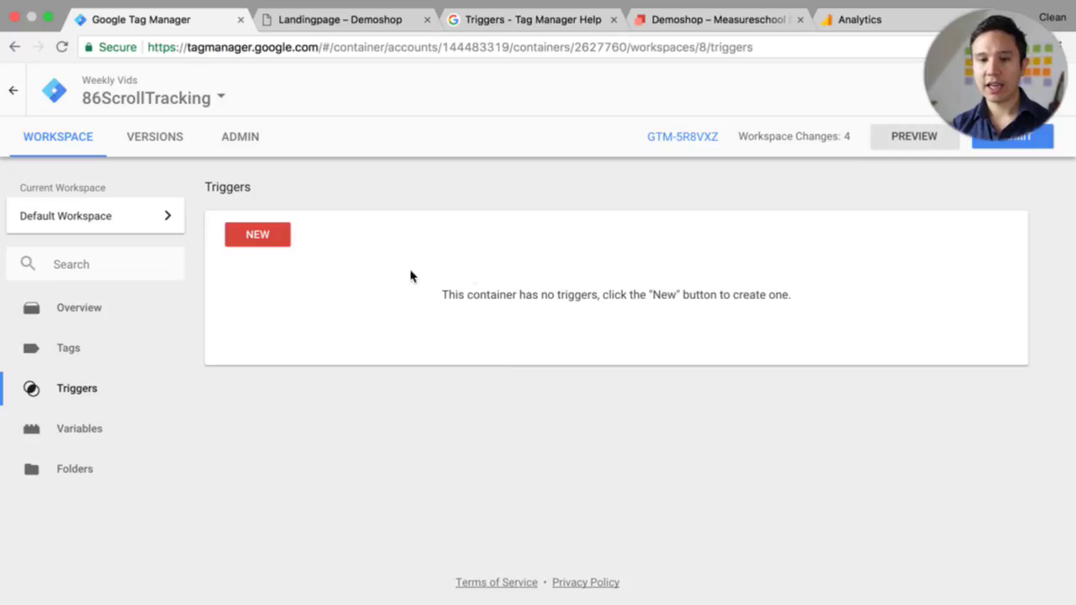
pyautogui.click(263, 236)
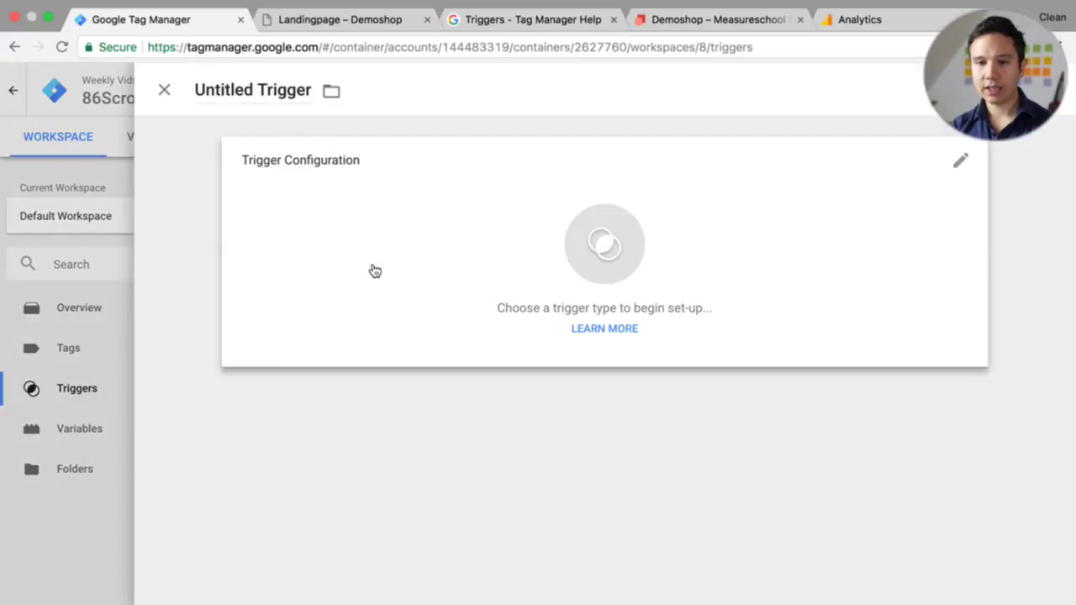
pyautogui.click(374, 270)
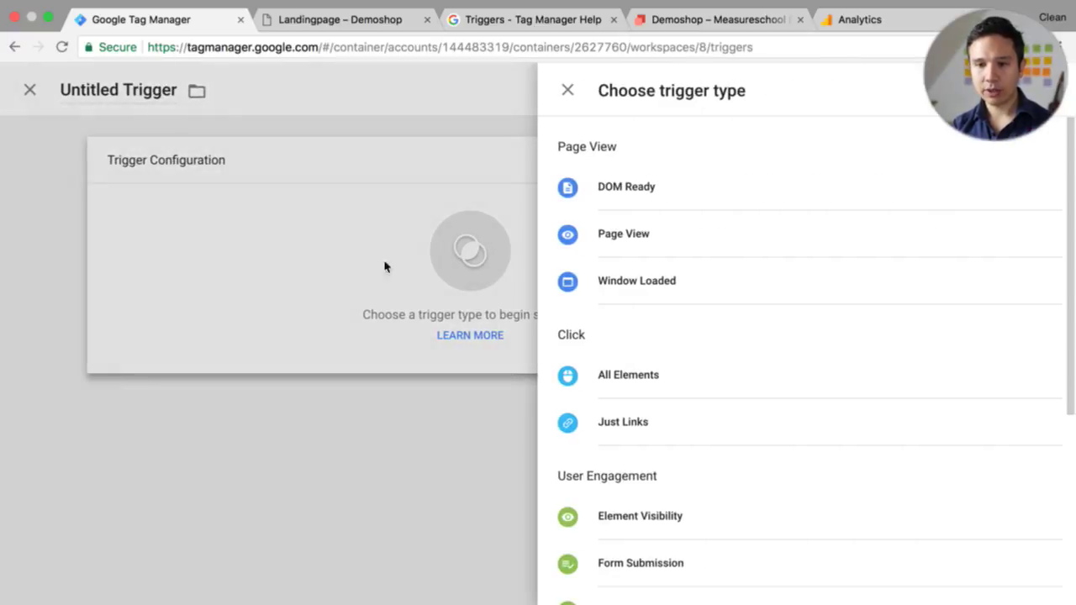
pyautogui.scroll(-4, 796, 281)
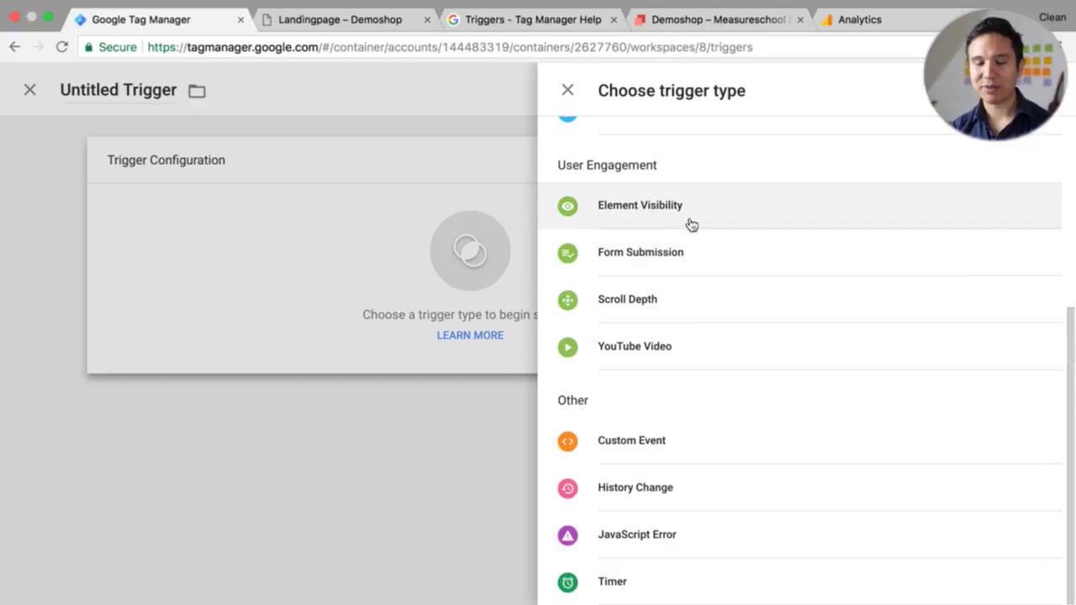
pyautogui.click(623, 317)
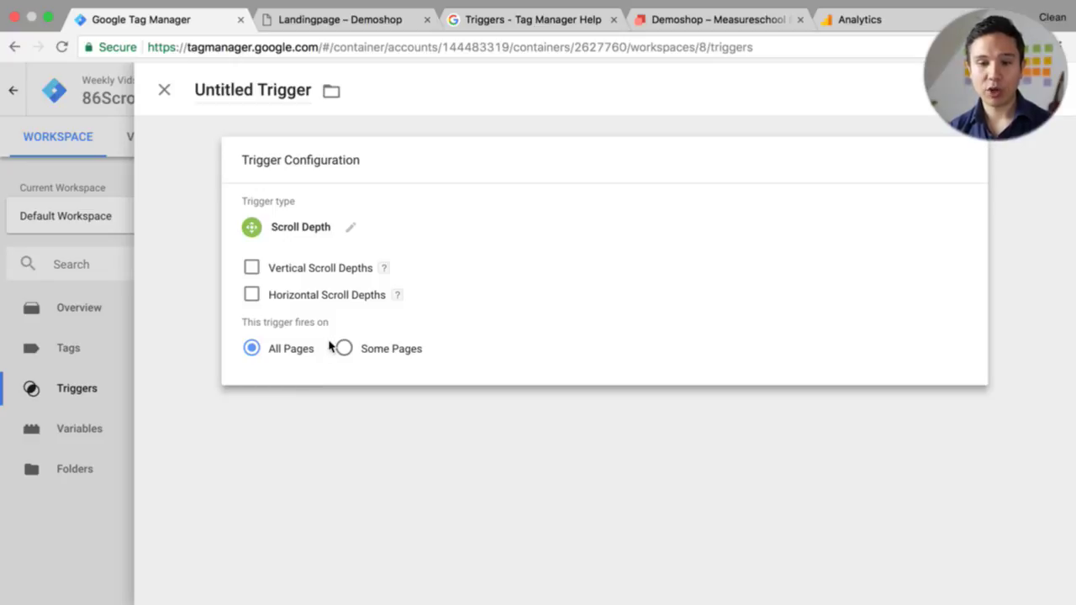
# Step: Enable Vertical Scroll Depths for the trigger, using Percentages with a value of 100
pyautogui.click(250, 280)
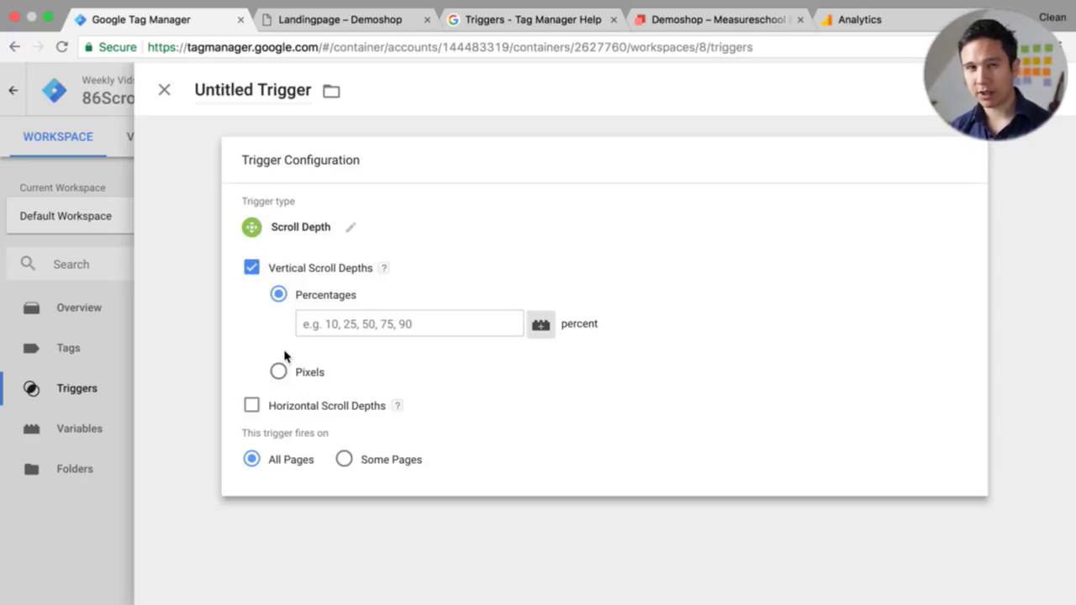
pyautogui.click(278, 372)
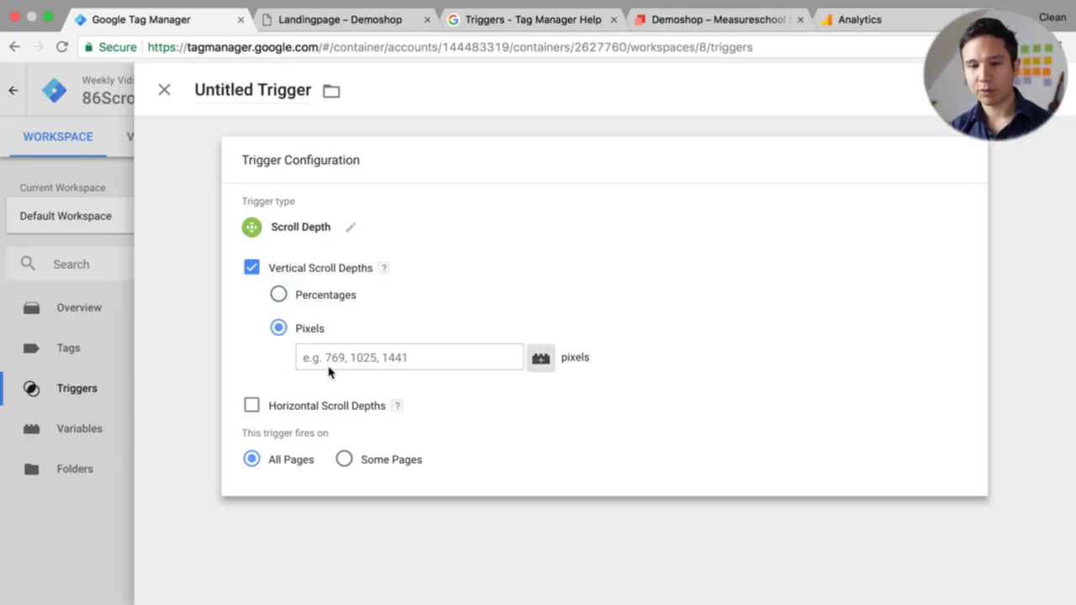
pyautogui.click(334, 353)
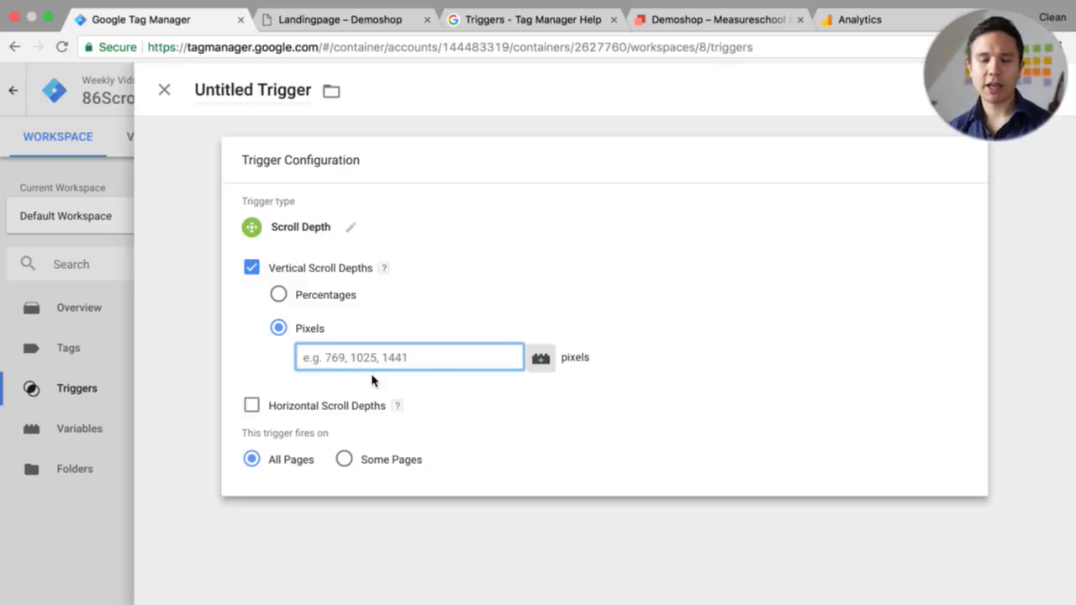
pyautogui.click(281, 294)
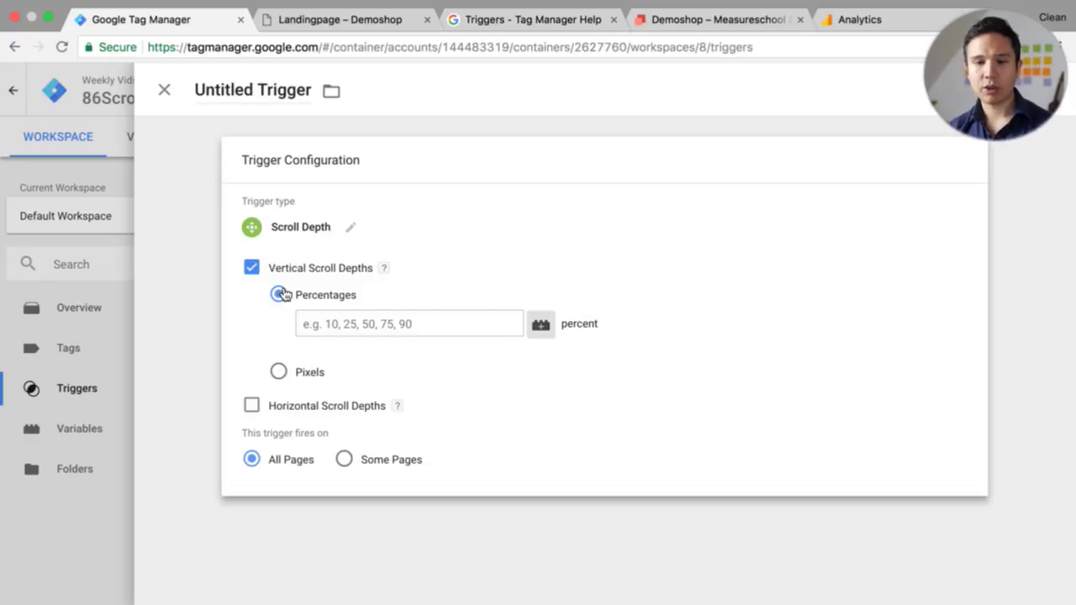
pyautogui.click(357, 332)
pyautogui.write('100')
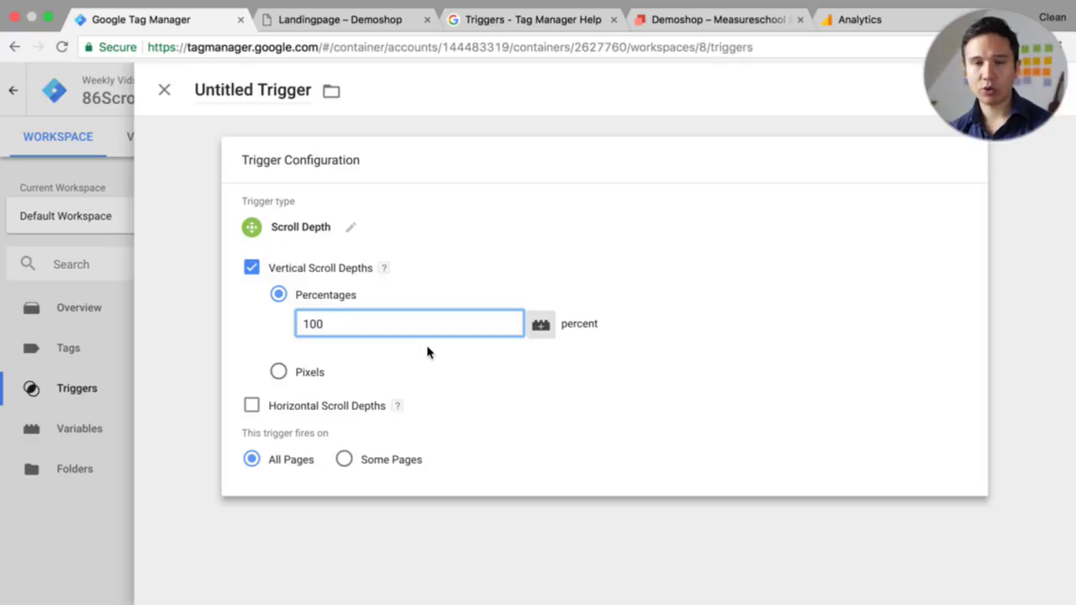
# Step: Name the trigger "scroll - 100 percent" and save it
pyautogui.click(248, 90)
pyautogui.write('s')
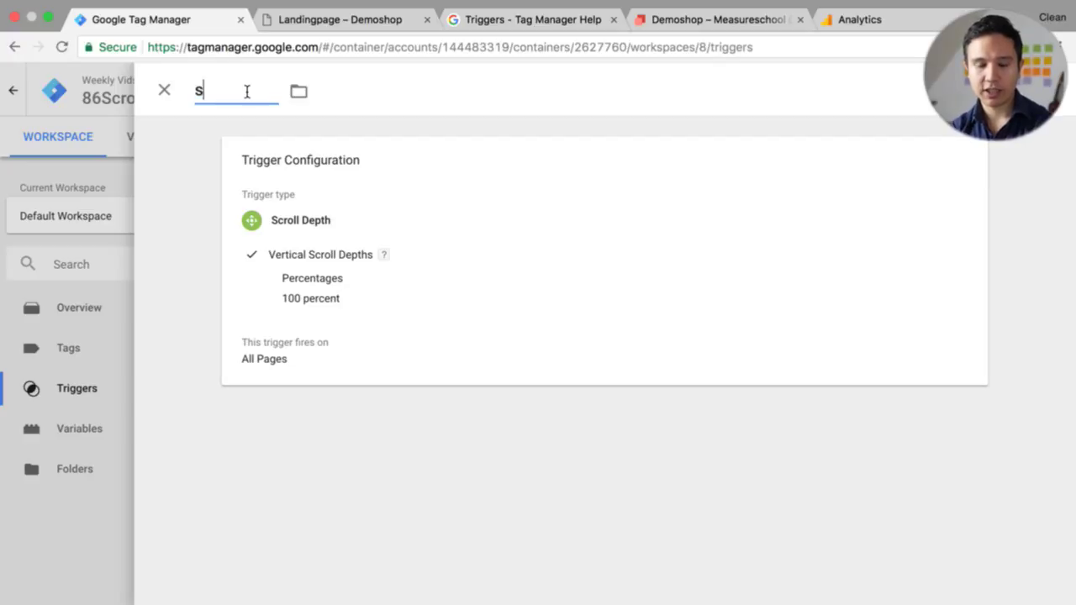
pyautogui.write('croll -100 ')
pyautogui.write('perce')
pyautogui.write('n')
pyautogui.press('BackSpace')
pyautogui.write('ntage')
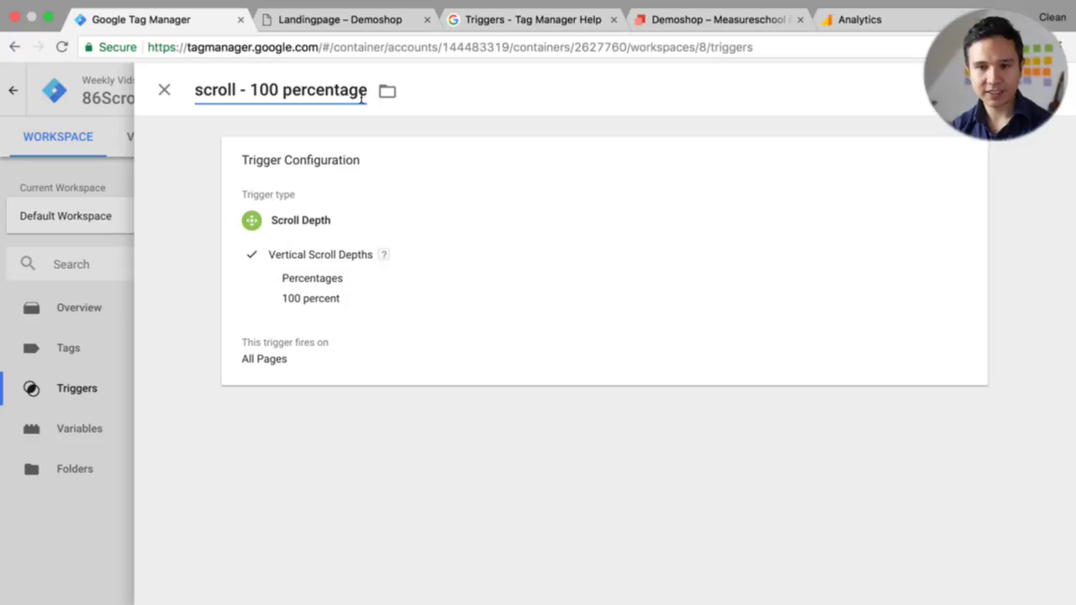
pyautogui.press('BackSpace')
pyautogui.press('BackSpace')
pyautogui.press('BackSpace')
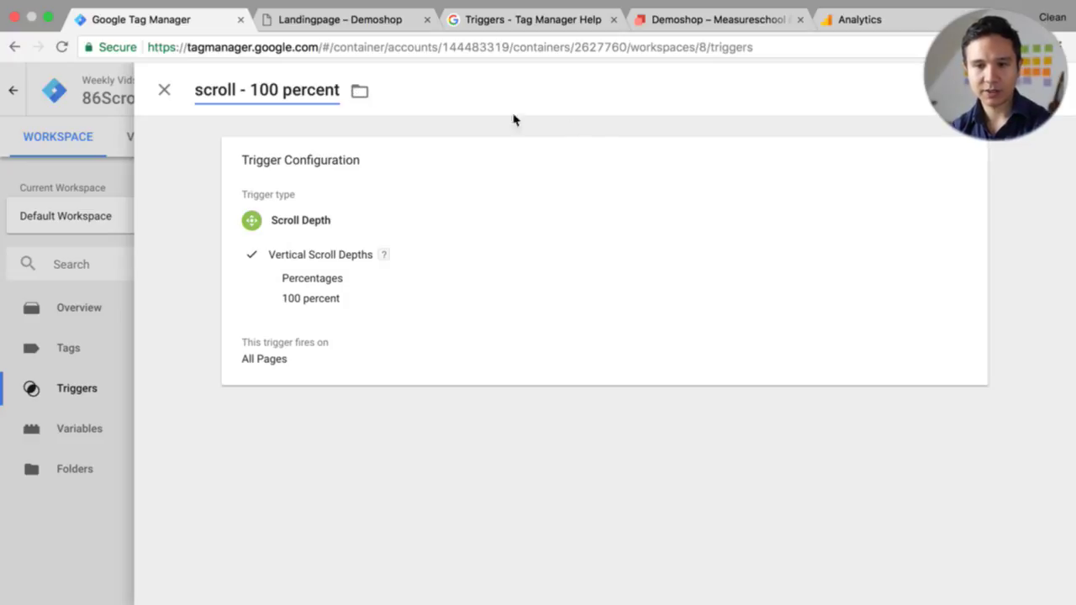
pyautogui.click(1027, 90)
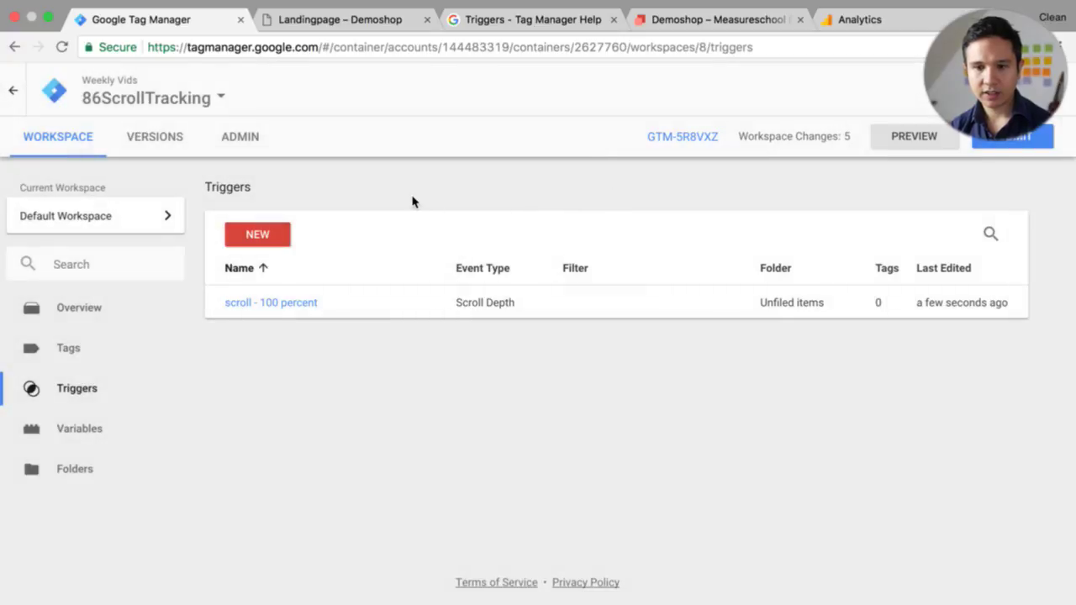
# Step: Start preview mode for the workspace and reload the Demoshop landing page in its browser tab
pyautogui.click(910, 147)
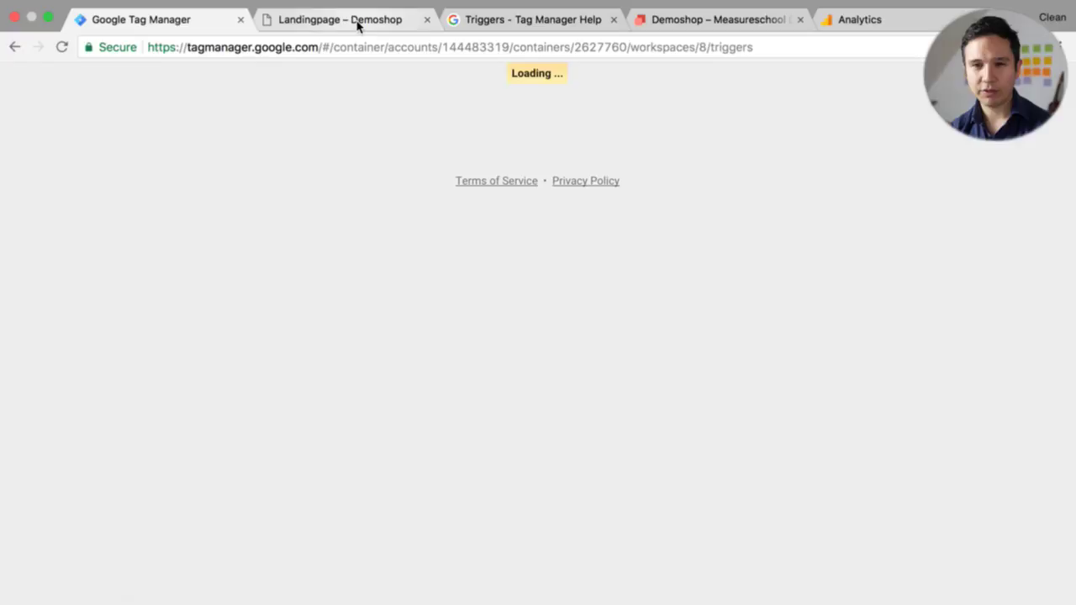
pyautogui.click(356, 25)
pyautogui.click(61, 47)
pyautogui.click(62, 47)
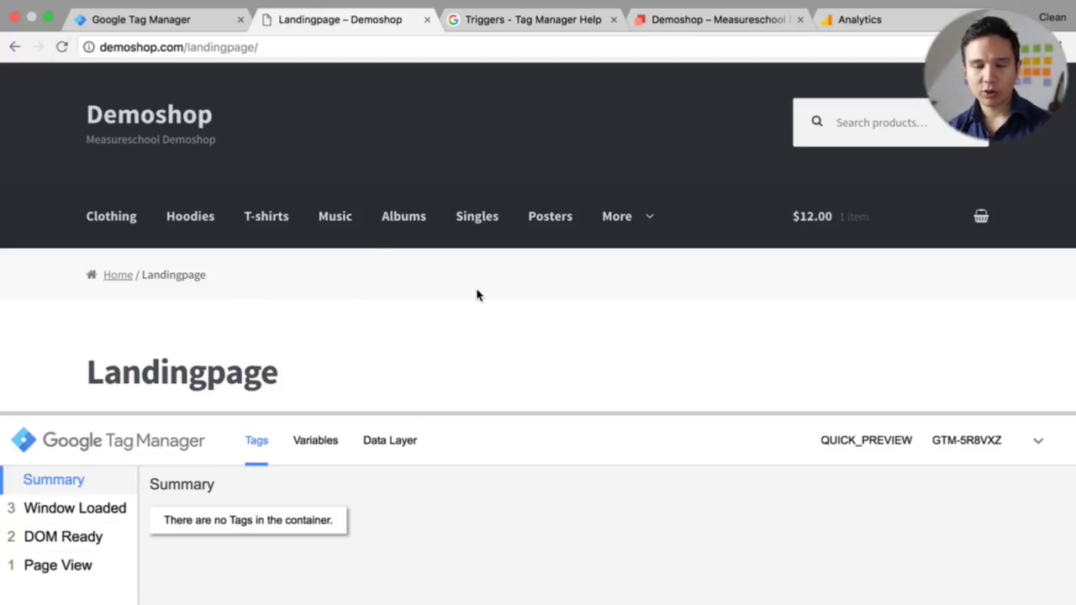
# Step: Scroll to the end of the landing page and examine the Data Layer in an enlarged debug pane
pyautogui.scroll(-10, 477, 295)
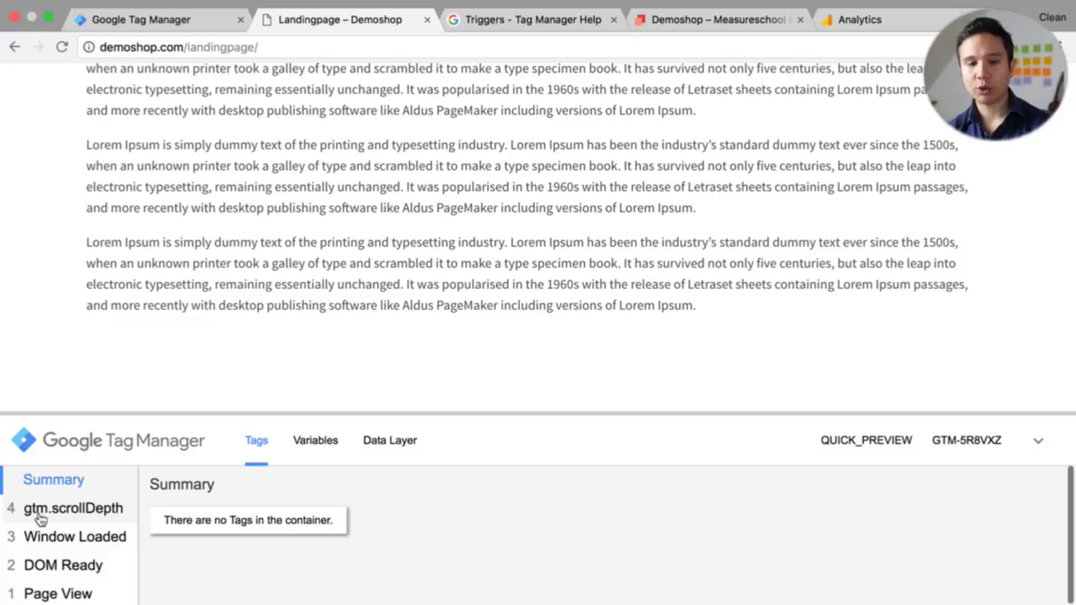
pyautogui.click(404, 452)
pyautogui.moveTo(429, 421); pyautogui.dragTo(457, 142)
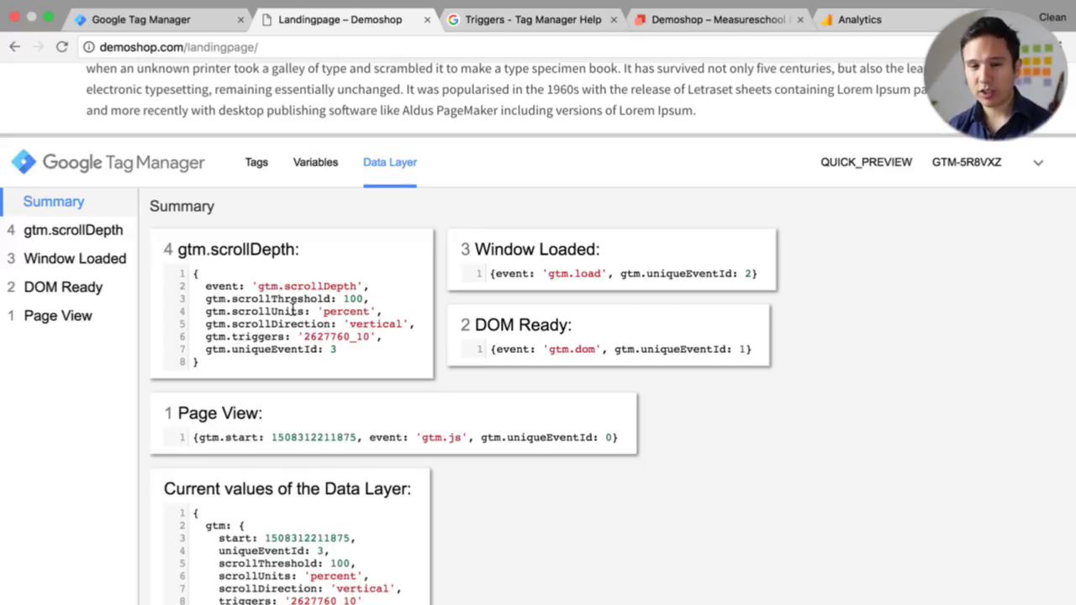
# Step: Back in Google Tag Manager, enable the built-in variables Scroll Depth Threshold, Scroll Depth Units and Scroll Direction
pyautogui.click(180, 25)
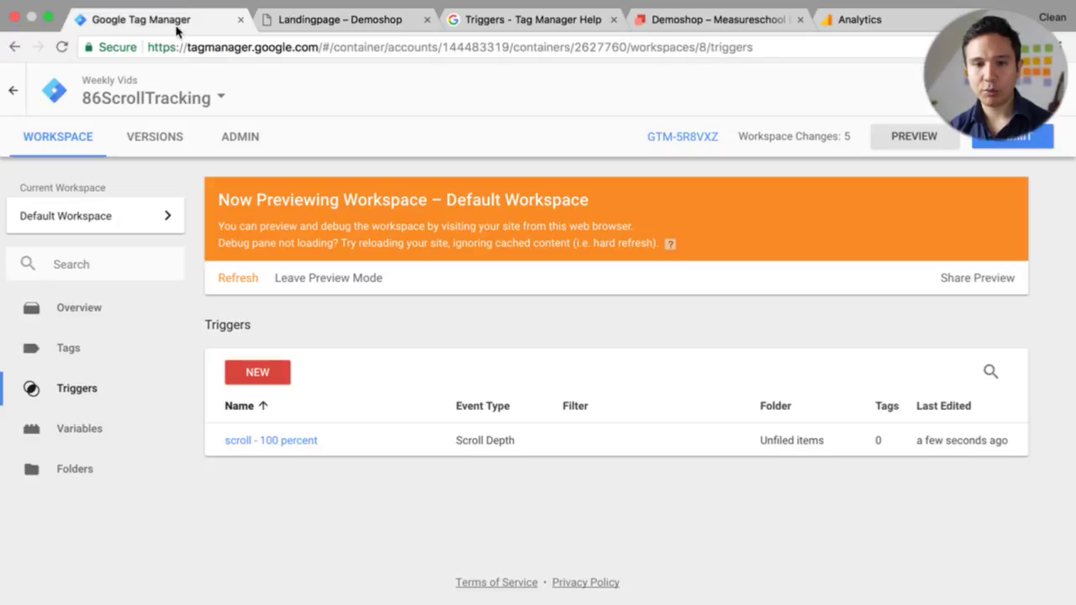
pyautogui.click(77, 430)
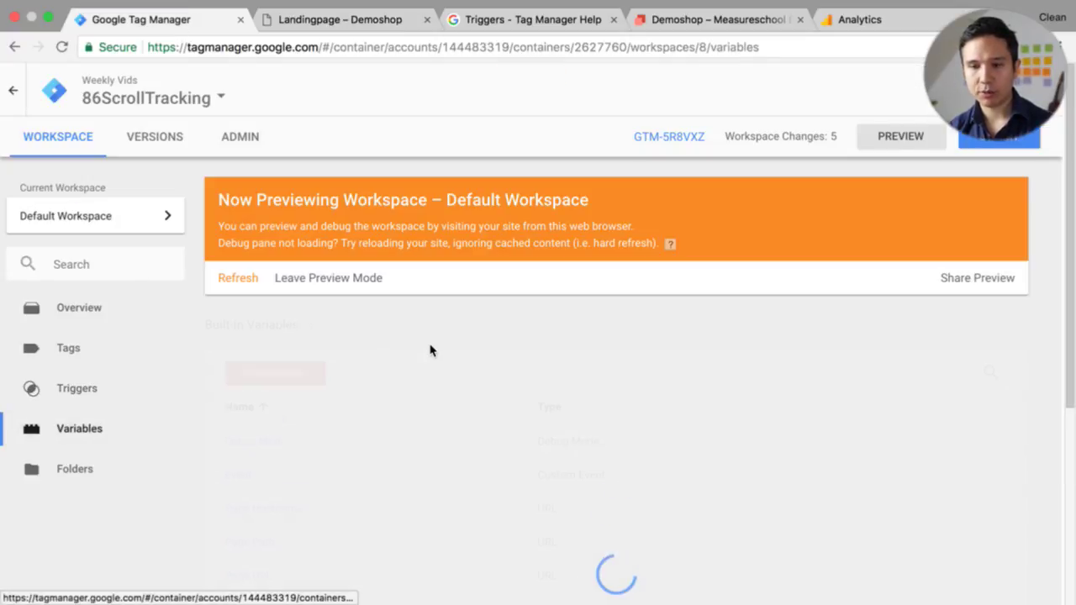
pyautogui.click(275, 373)
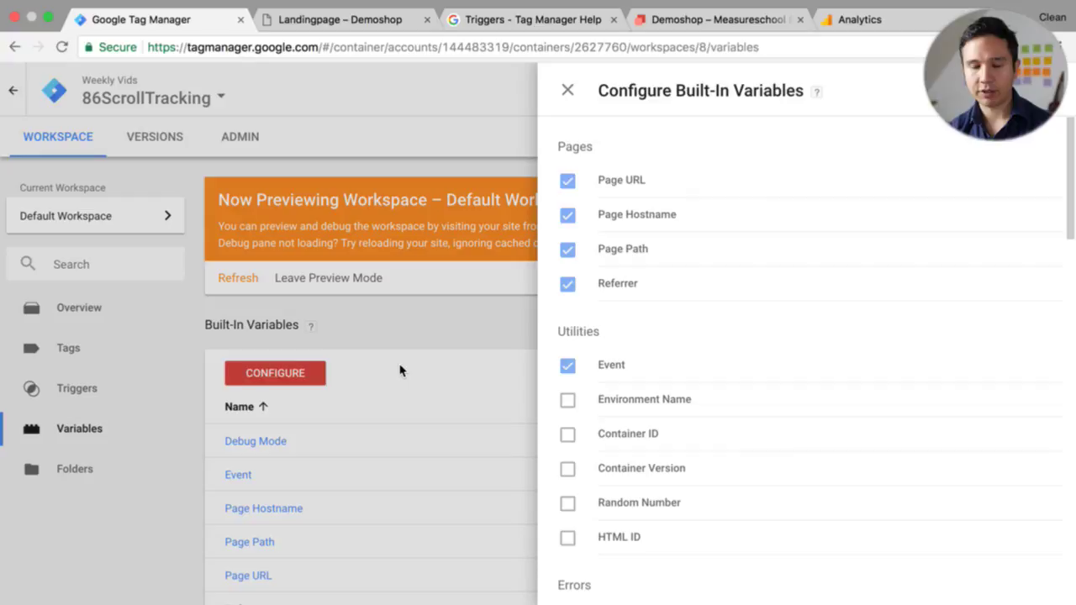
pyautogui.scroll(-5, 751, 269)
pyautogui.scroll(-12, 751, 269)
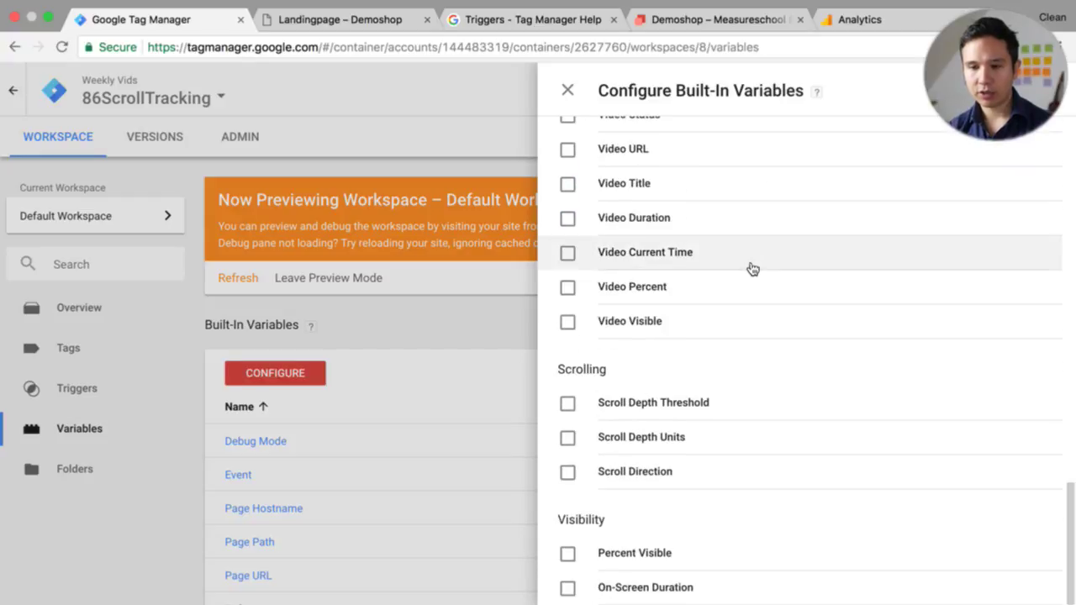
pyautogui.click(637, 409)
pyautogui.click(627, 438)
pyautogui.click(618, 478)
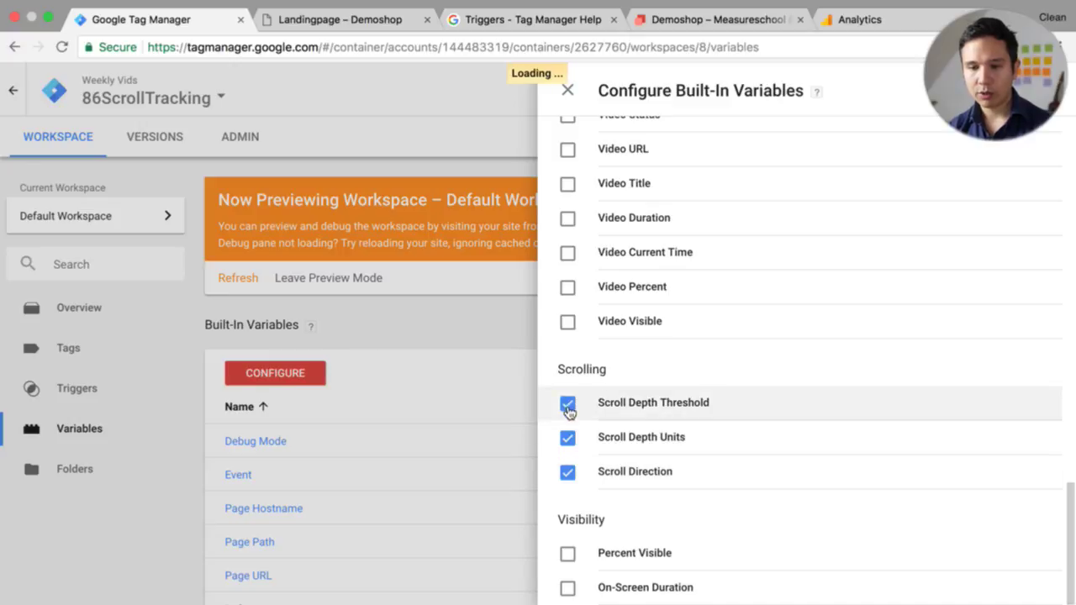
pyautogui.click(434, 120)
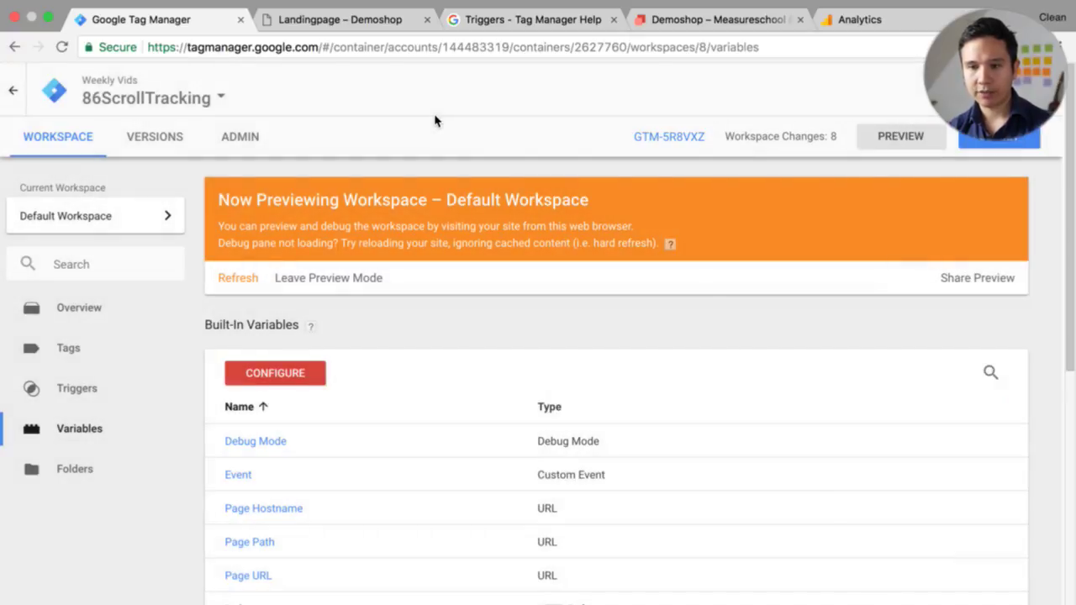
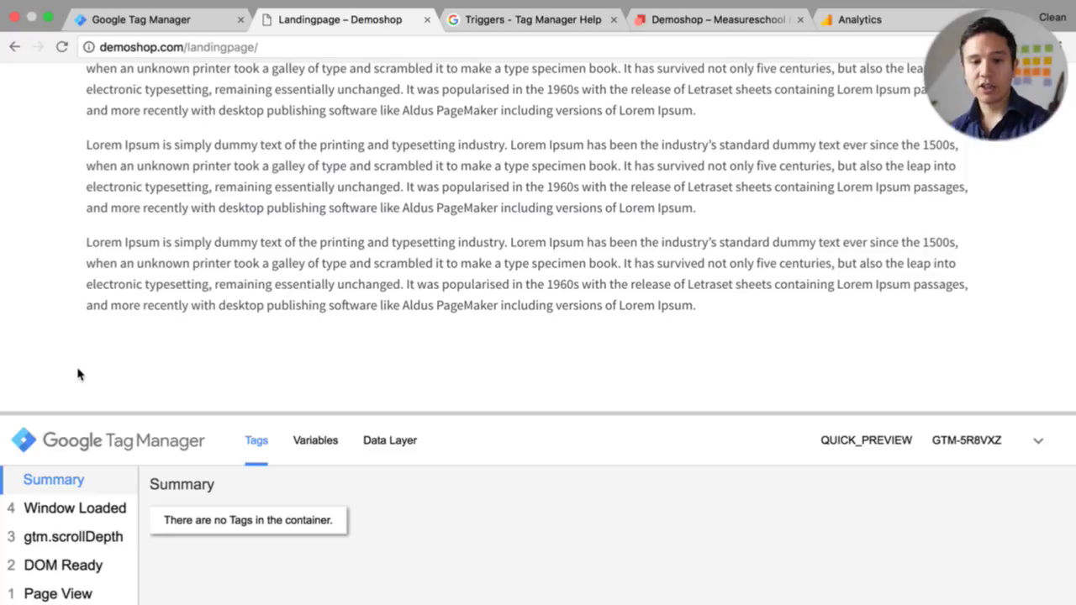
# Step: On the landing page, inspect the gtm.scrollDepth event's data layer message and its scroll variables in the debug pane
pyautogui.click(52, 544)
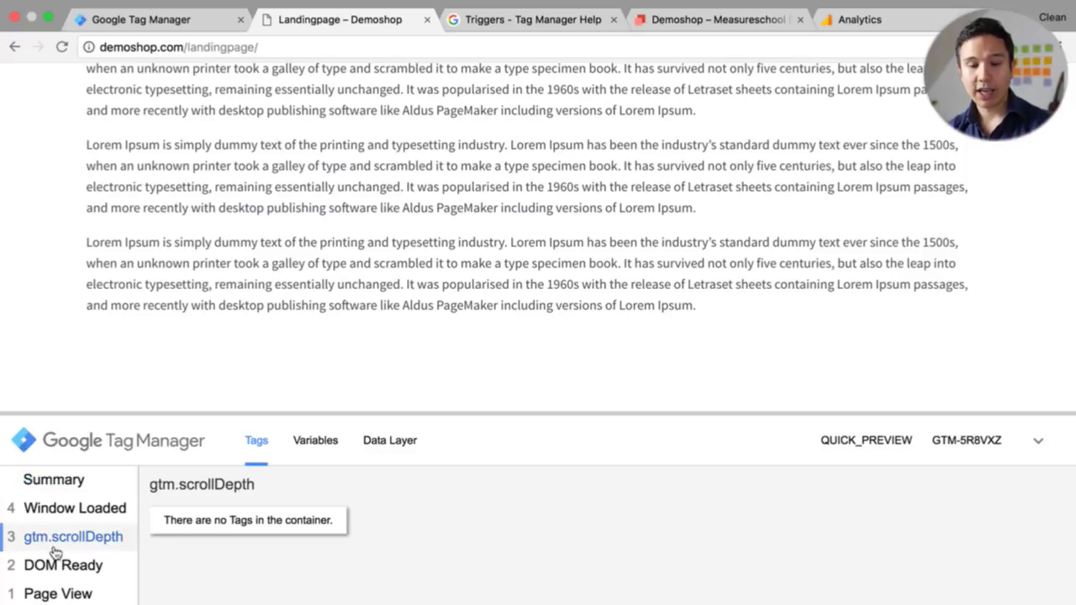
pyautogui.moveTo(161, 424); pyautogui.dragTo(164, 285)
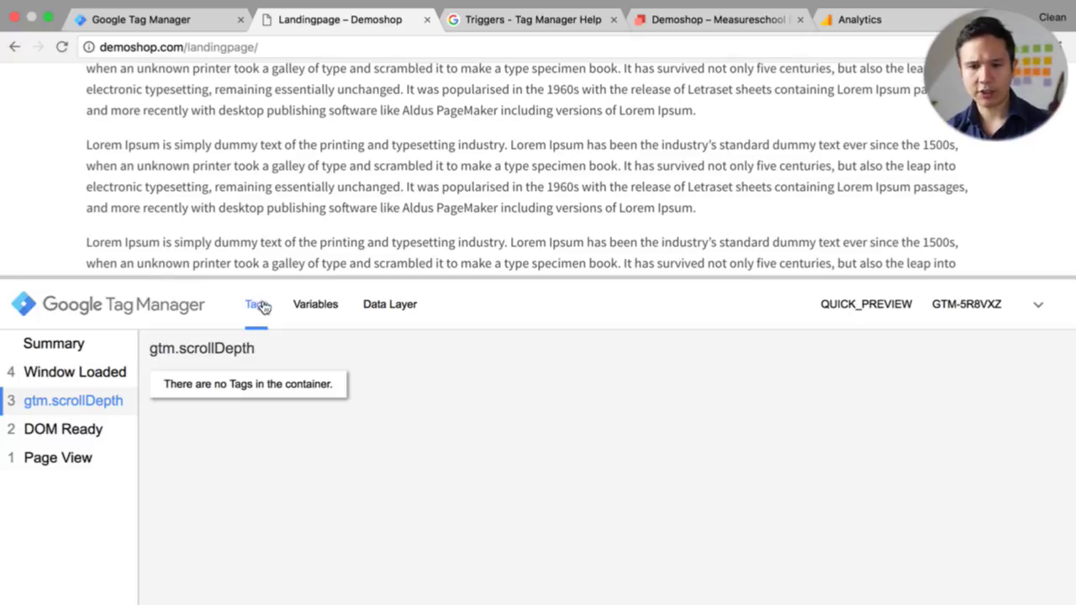
pyautogui.click(384, 311)
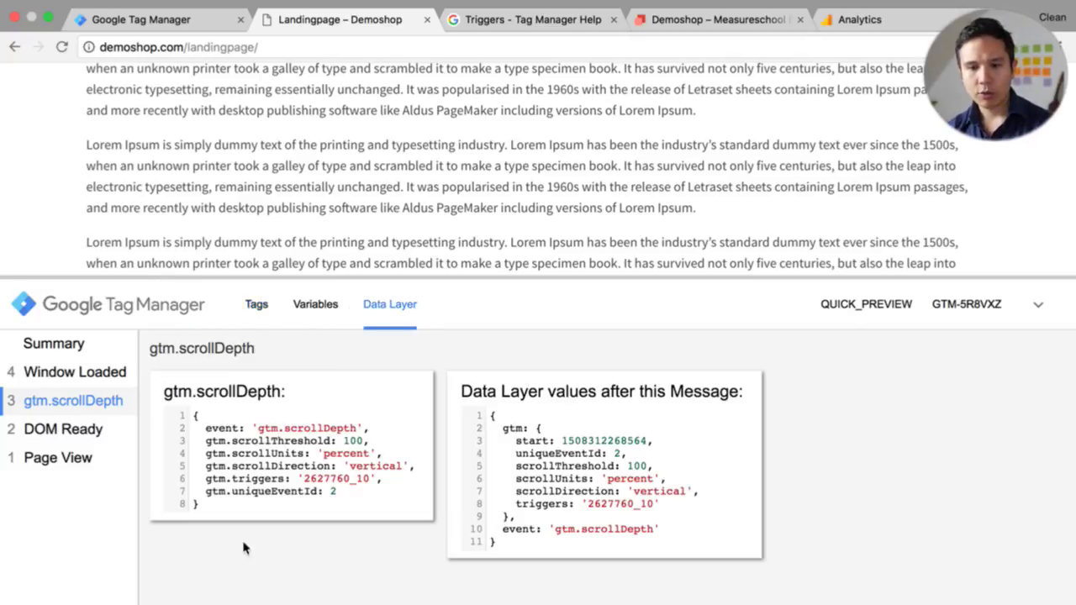
pyautogui.click(320, 311)
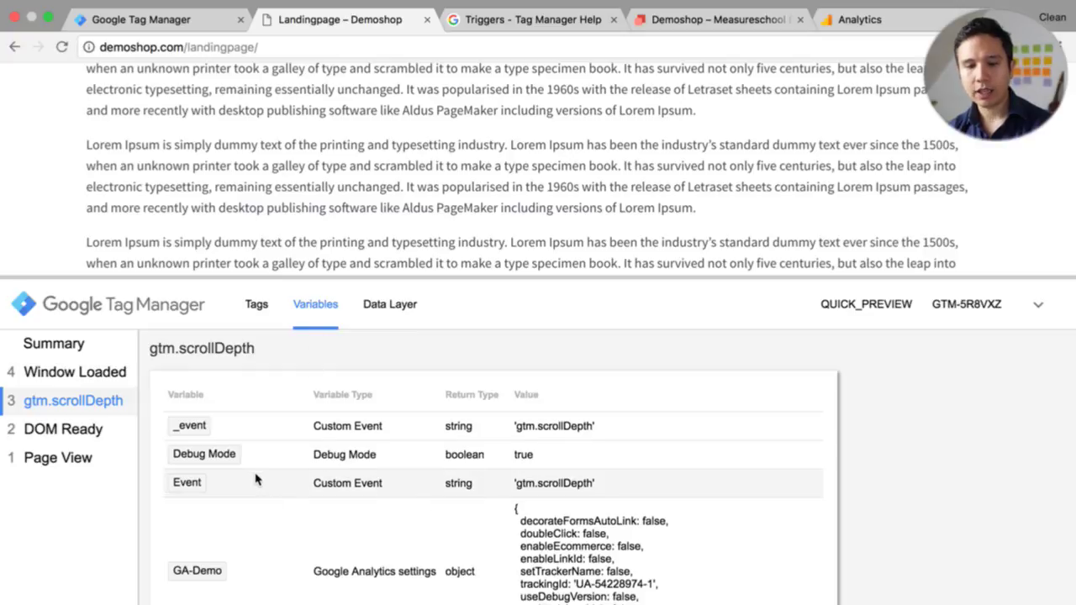
pyautogui.scroll(-10, 257, 479)
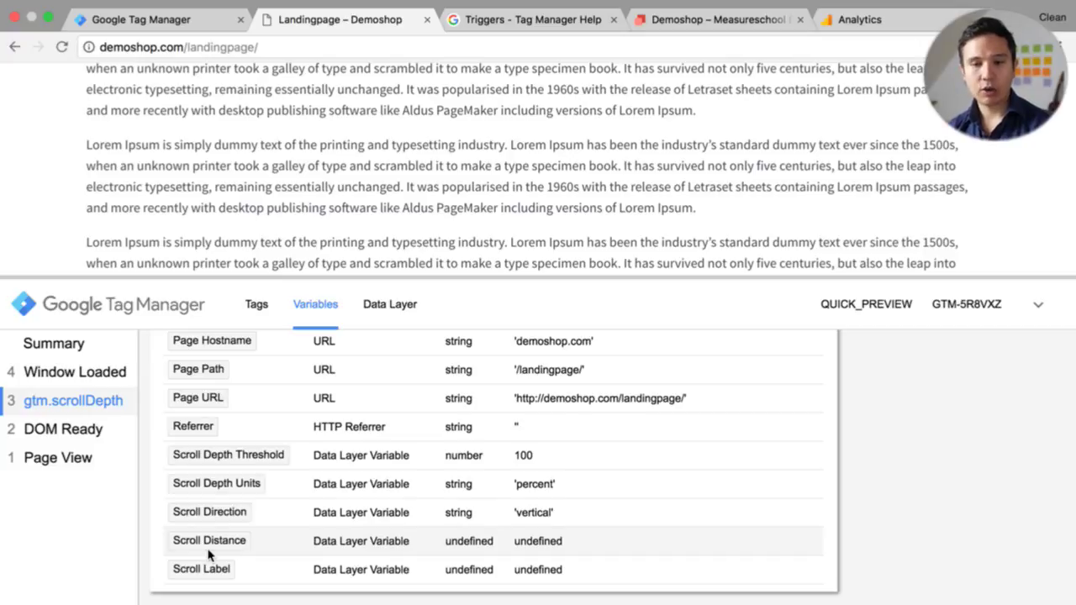
# Step: Back in Google Tag Manager, create a new tag named "GA - Event - Scroll 100"
pyautogui.click(153, 25)
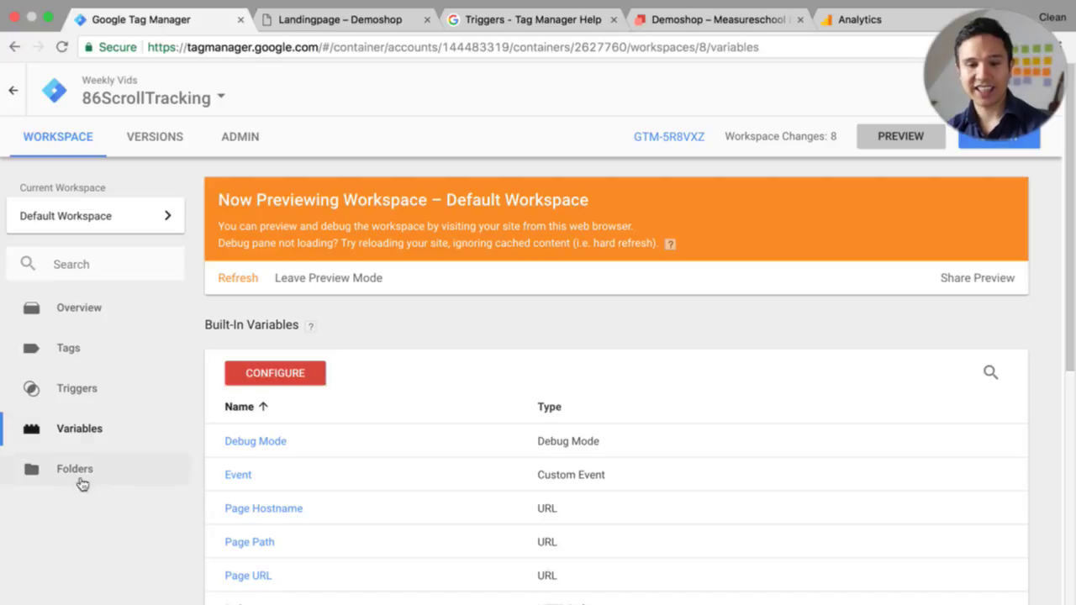
pyautogui.click(73, 349)
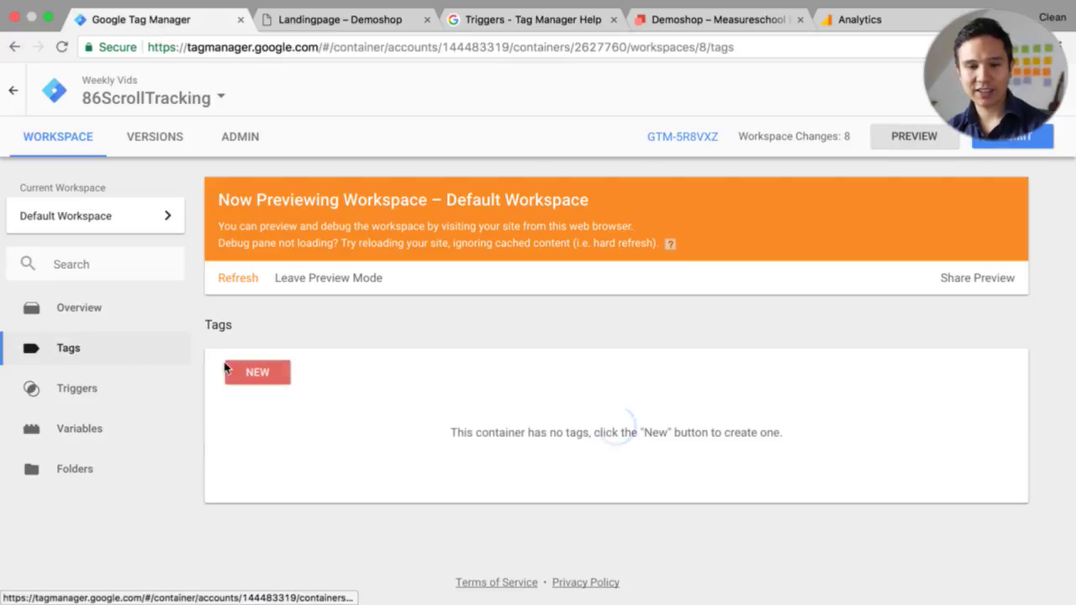
pyautogui.click(281, 383)
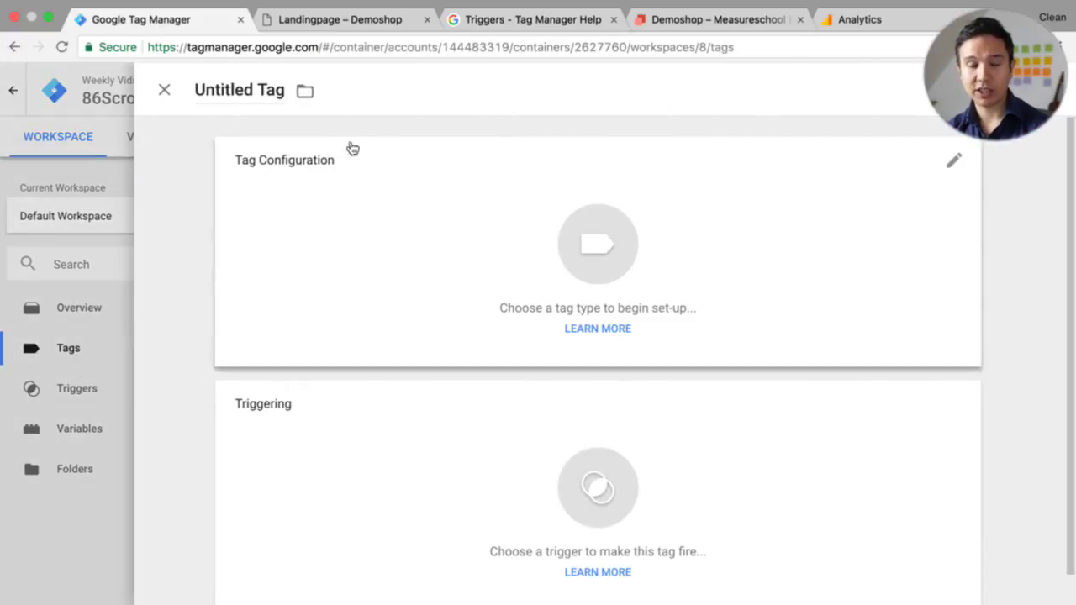
pyautogui.tripleClick(247, 92)
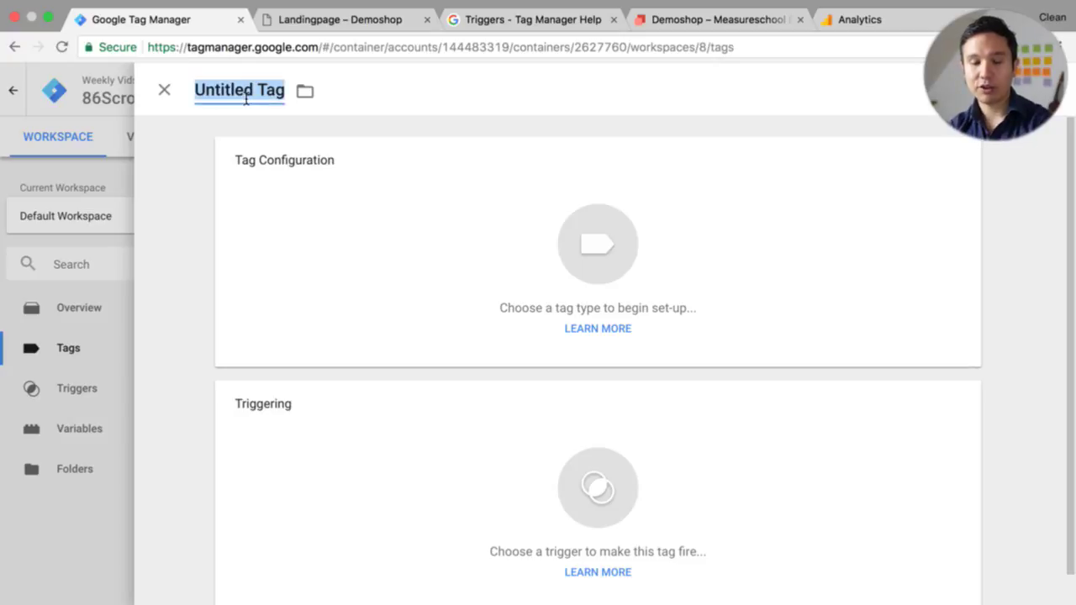
pyautogui.write('GA - Event ')
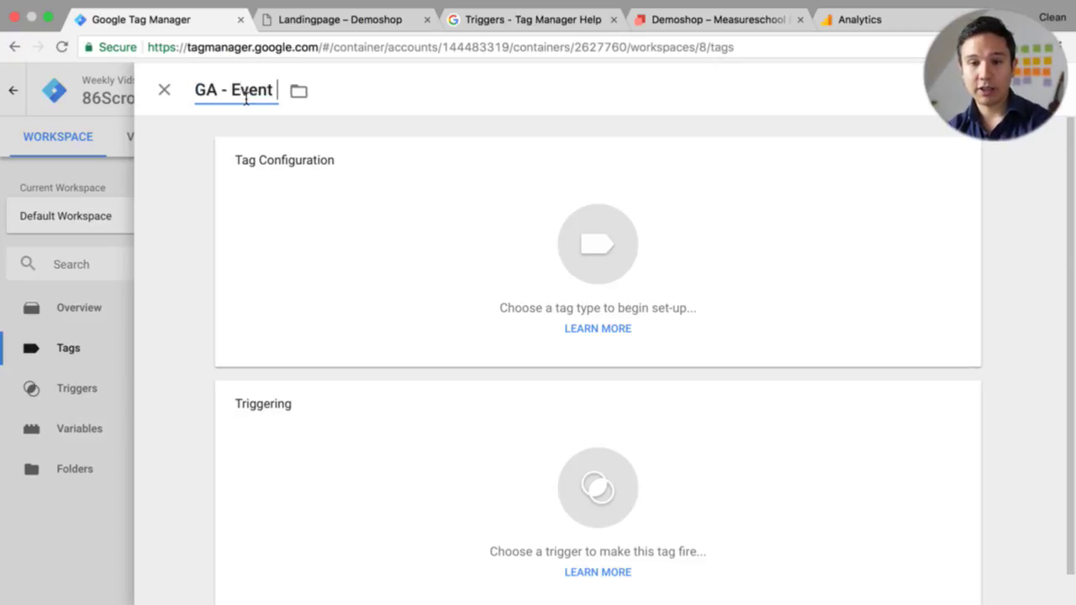
pyautogui.write('- S')
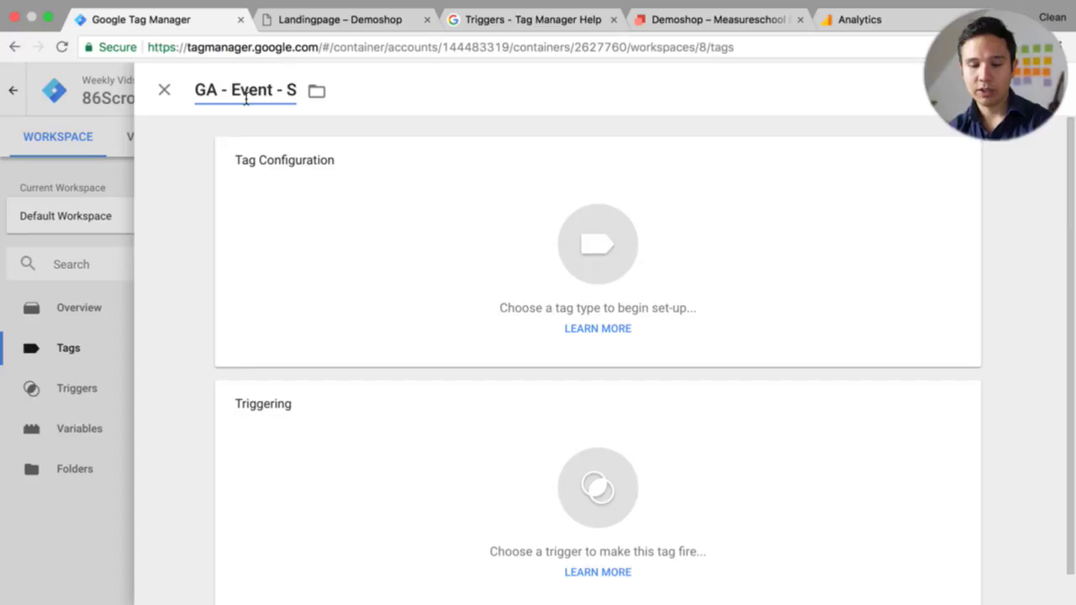
pyautogui.write('croll')
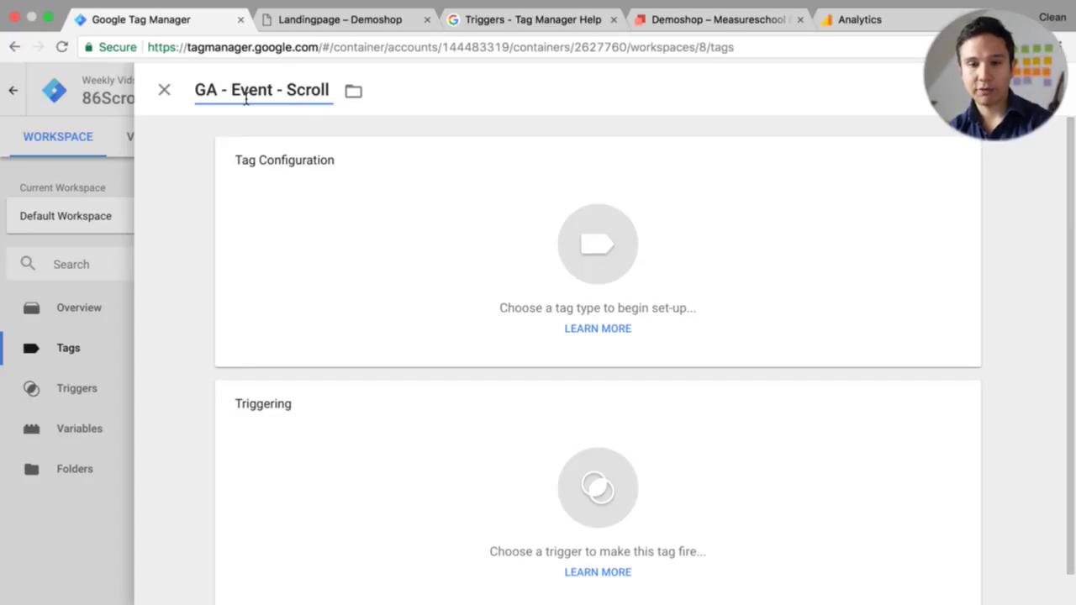
pyautogui.write(' 100')
# Step: Configure the tag as Universal Analytics with the track type Event
pyautogui.click(476, 244)
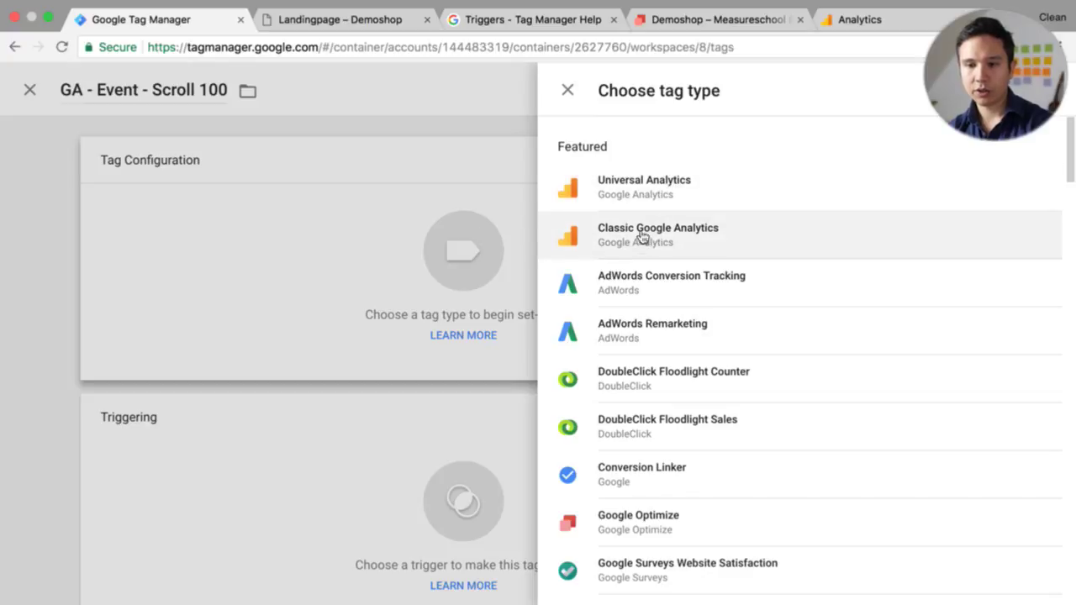
pyautogui.click(644, 207)
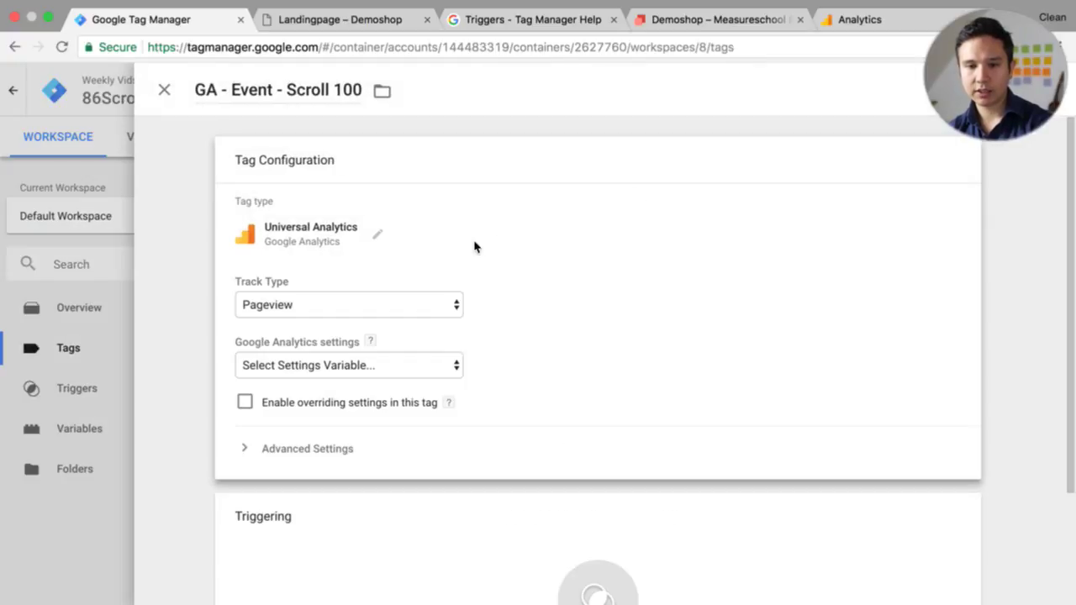
pyautogui.click(418, 309)
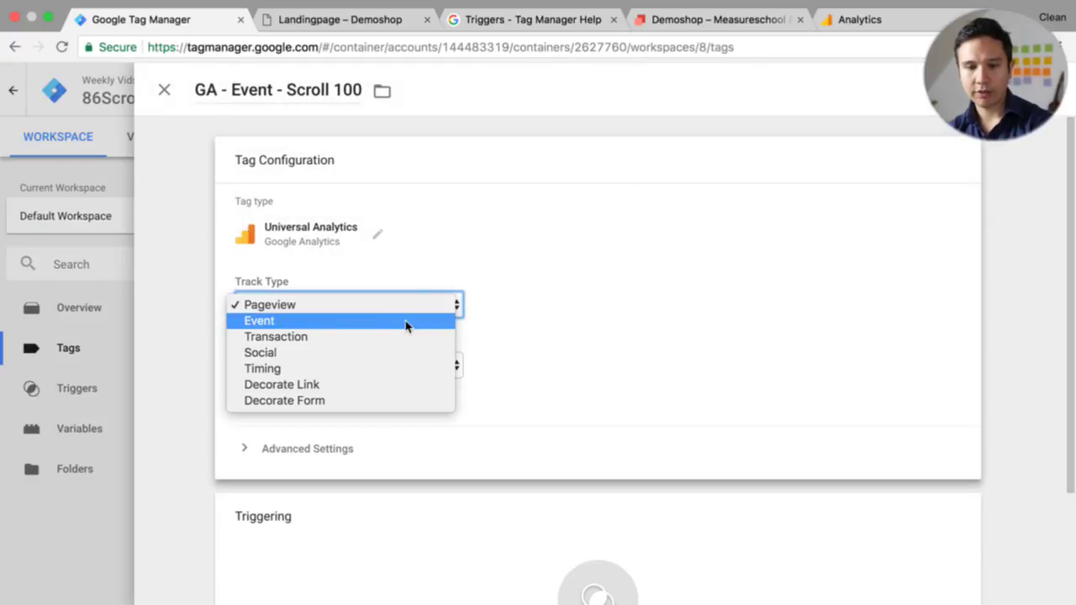
pyautogui.click(406, 321)
# Step: Set the event category to "Scroll" and the action to {{Scroll Depth Threshold}}, checking the variable values on the landing page
pyautogui.scroll(-5, 589, 325)
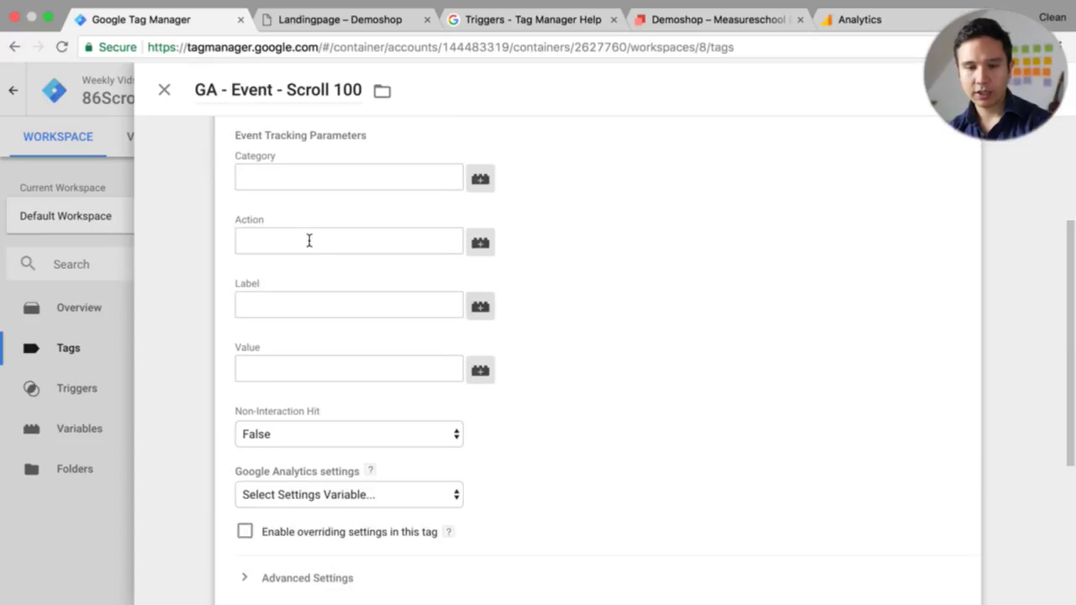
pyautogui.click(299, 189)
pyautogui.write('Scroll')
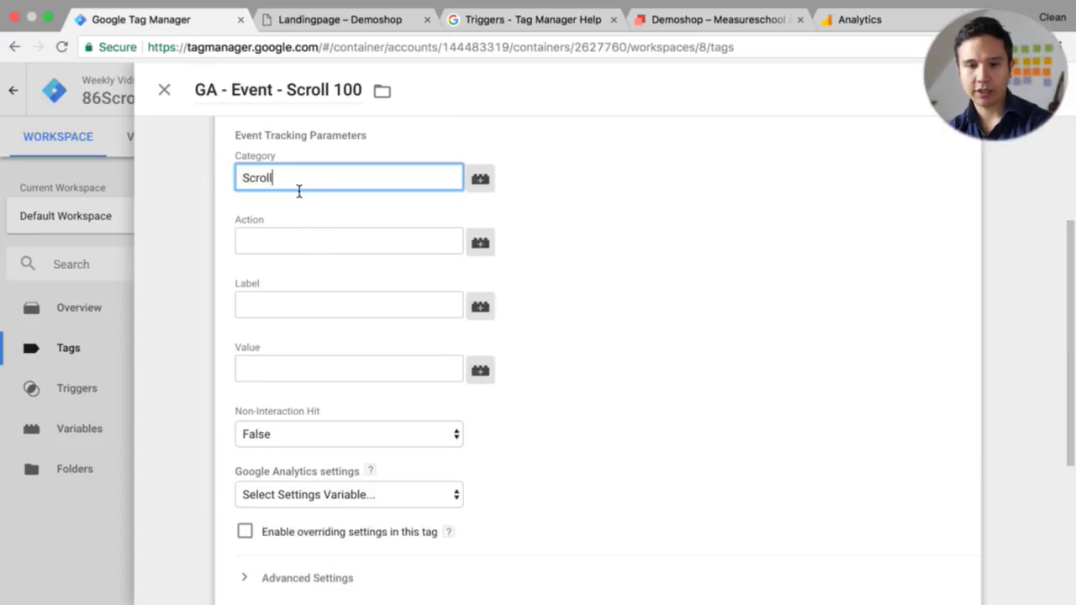
pyautogui.click(259, 260)
pyautogui.click(480, 243)
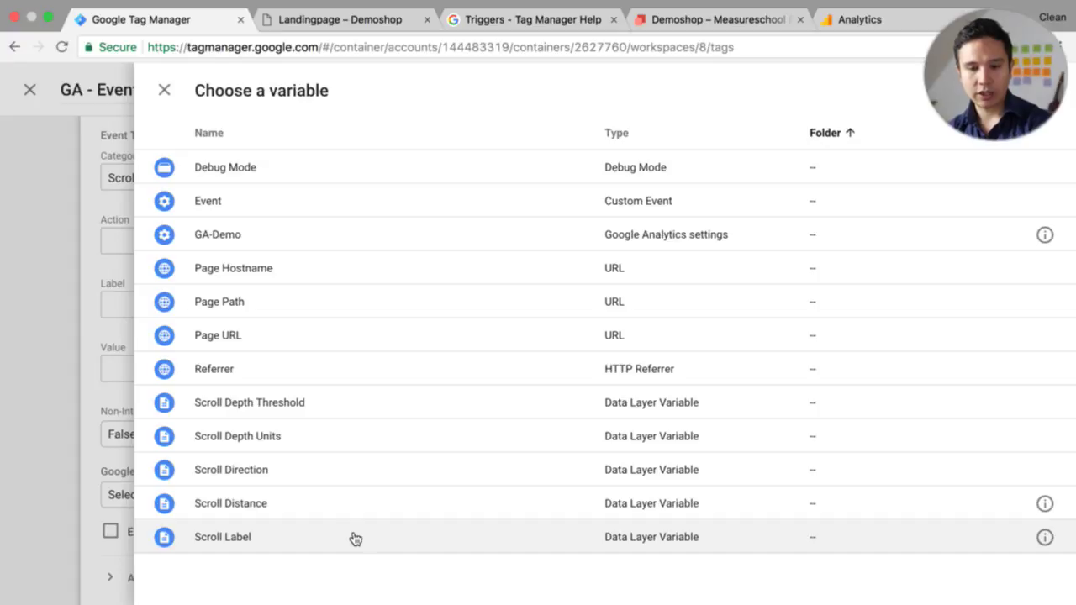
pyautogui.click(362, 19)
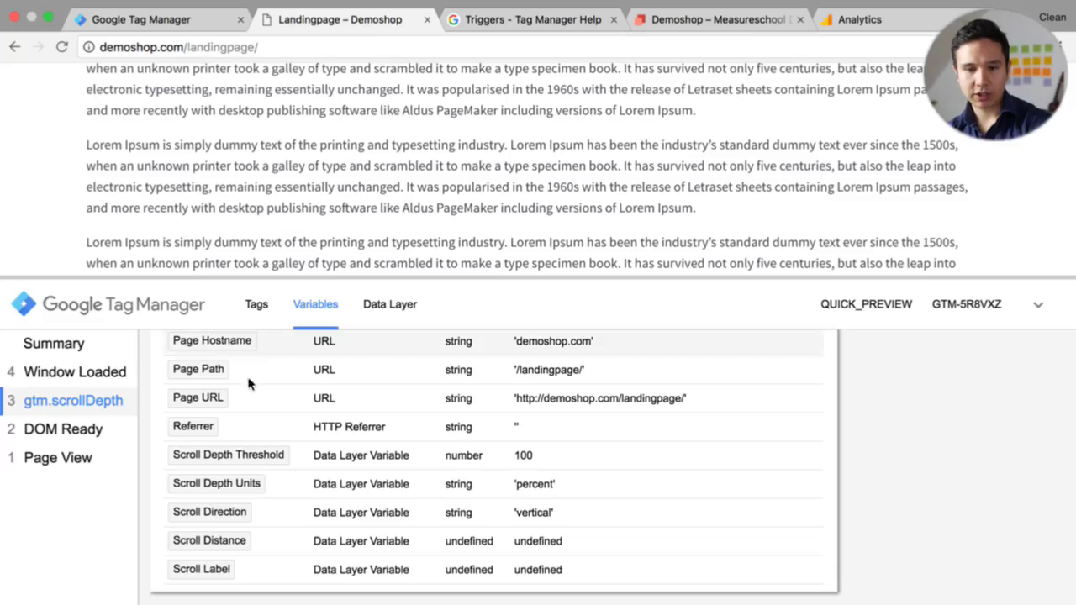
pyautogui.click(181, 22)
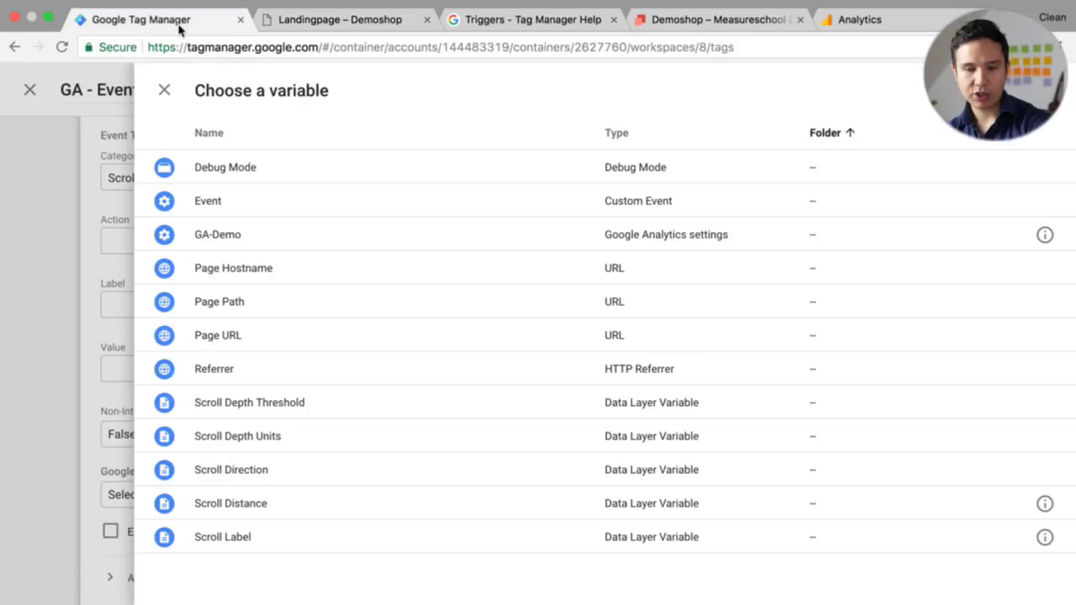
pyautogui.click(281, 415)
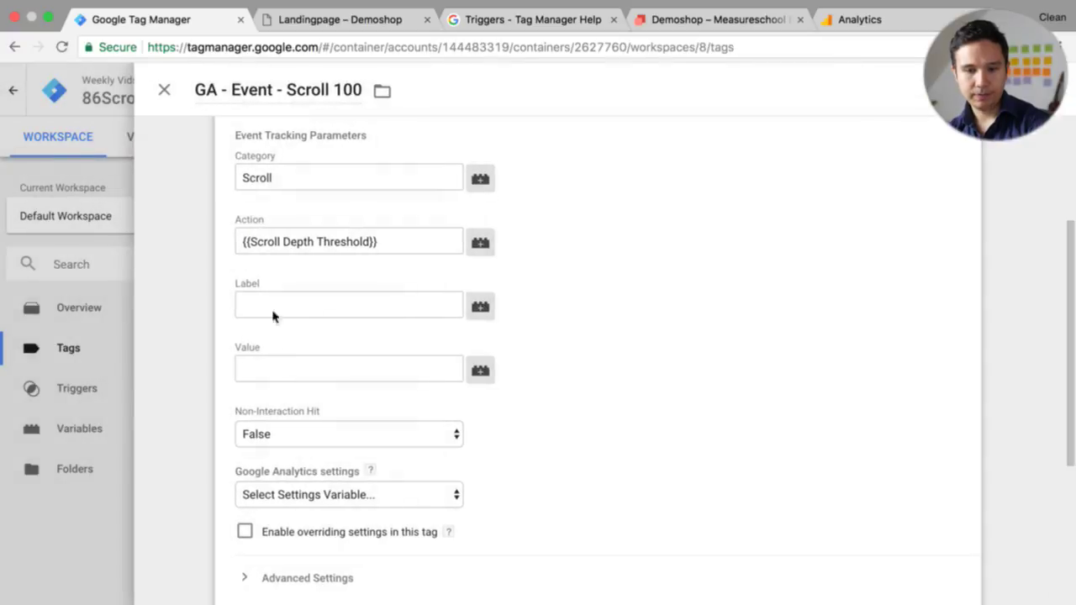
# Step: Set the event label to the variable {{Scroll Direction}}, comparing the available variables with their values in the landing page's debug pane
pyautogui.click(312, 315)
pyautogui.click(479, 308)
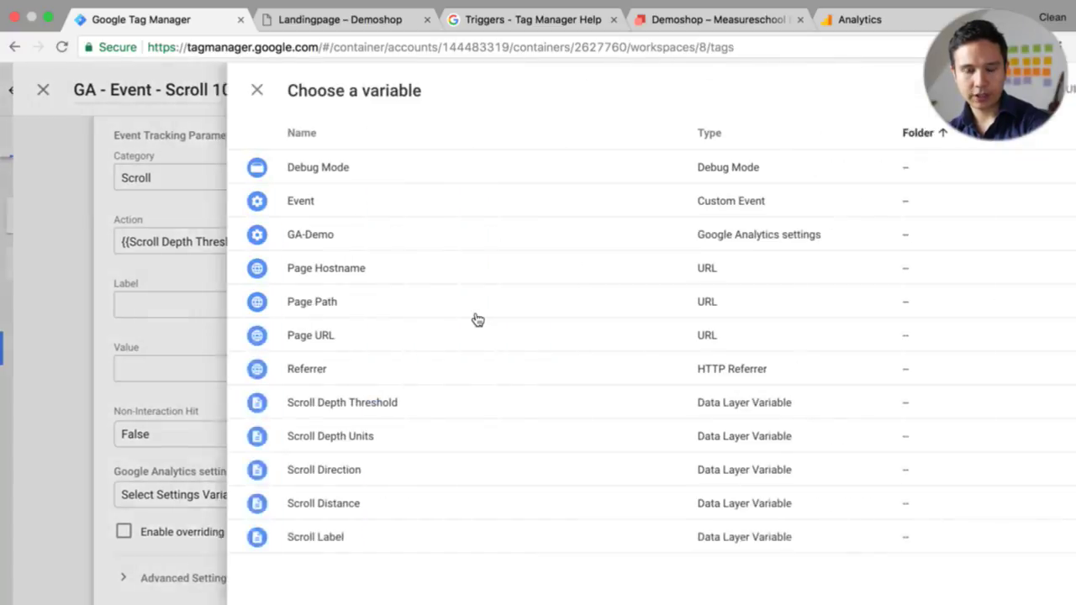
pyautogui.click(341, 20)
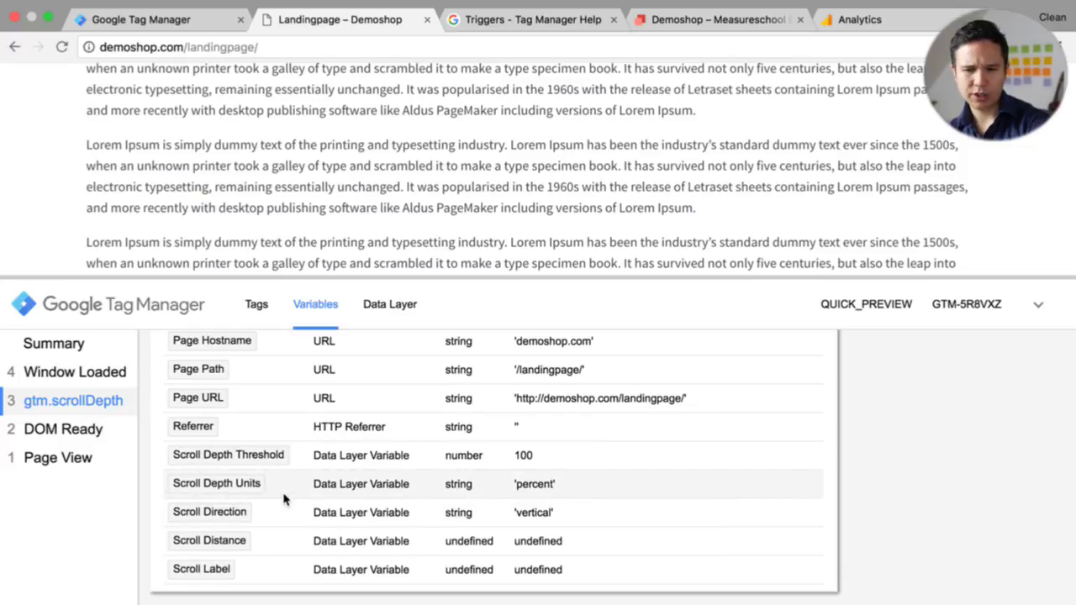
pyautogui.click(223, 21)
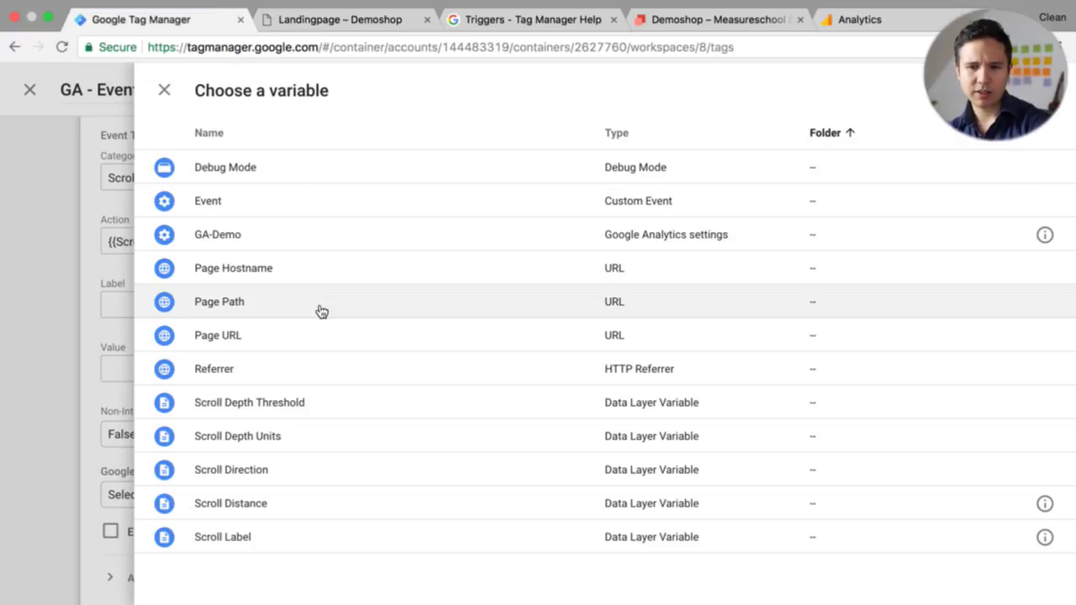
pyautogui.click(396, 22)
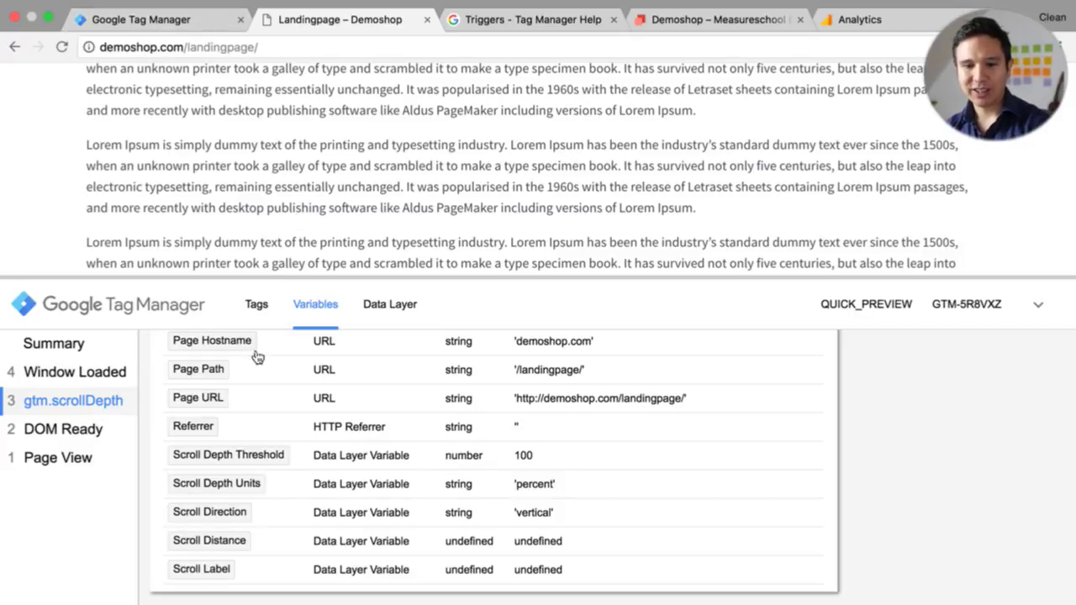
pyautogui.click(142, 20)
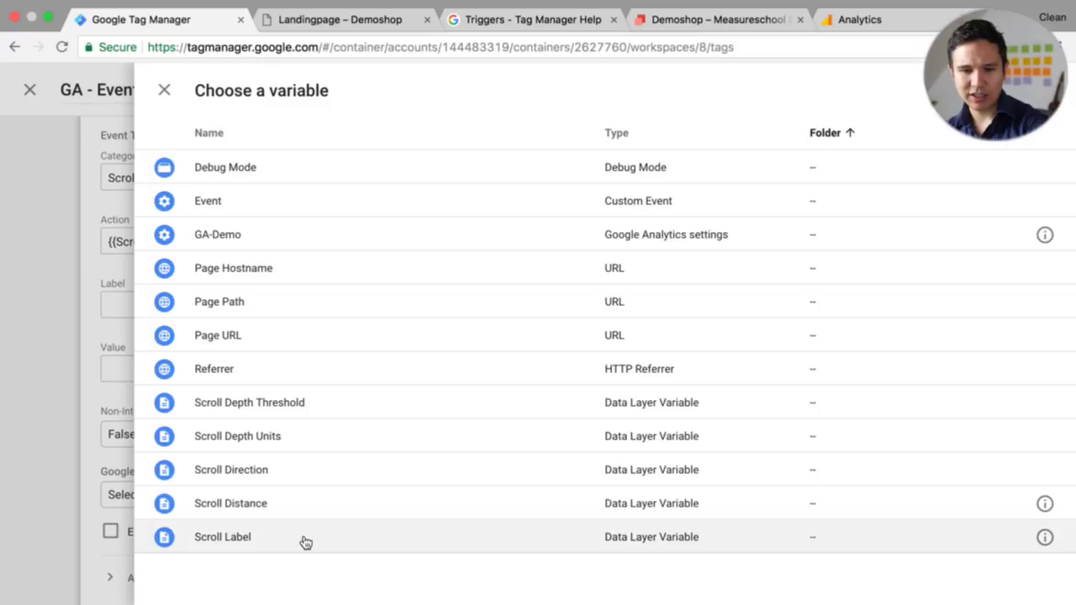
pyautogui.click(308, 487)
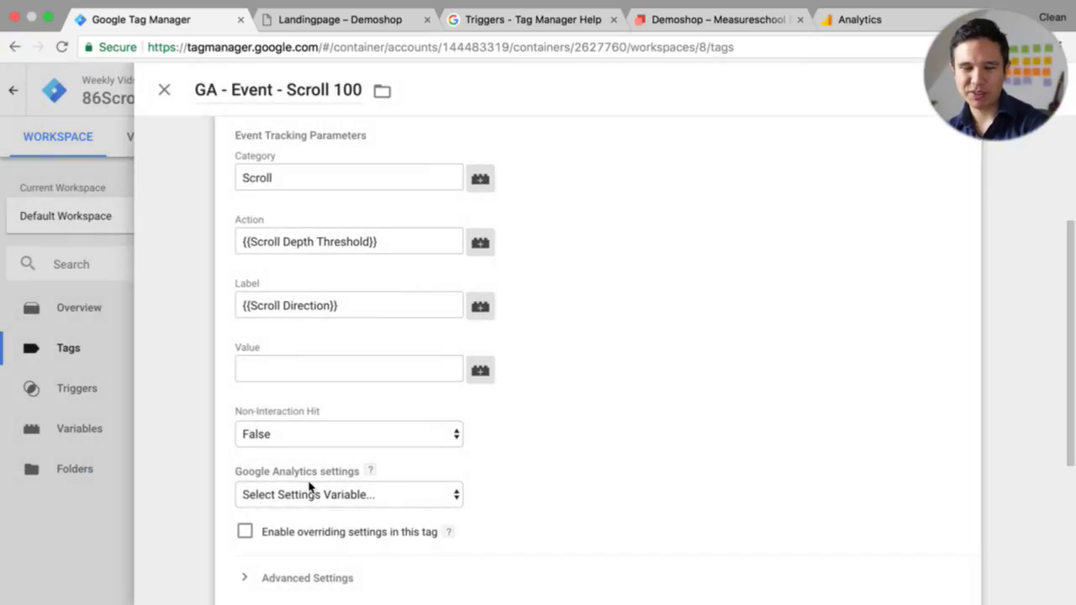
pyautogui.click(321, 20)
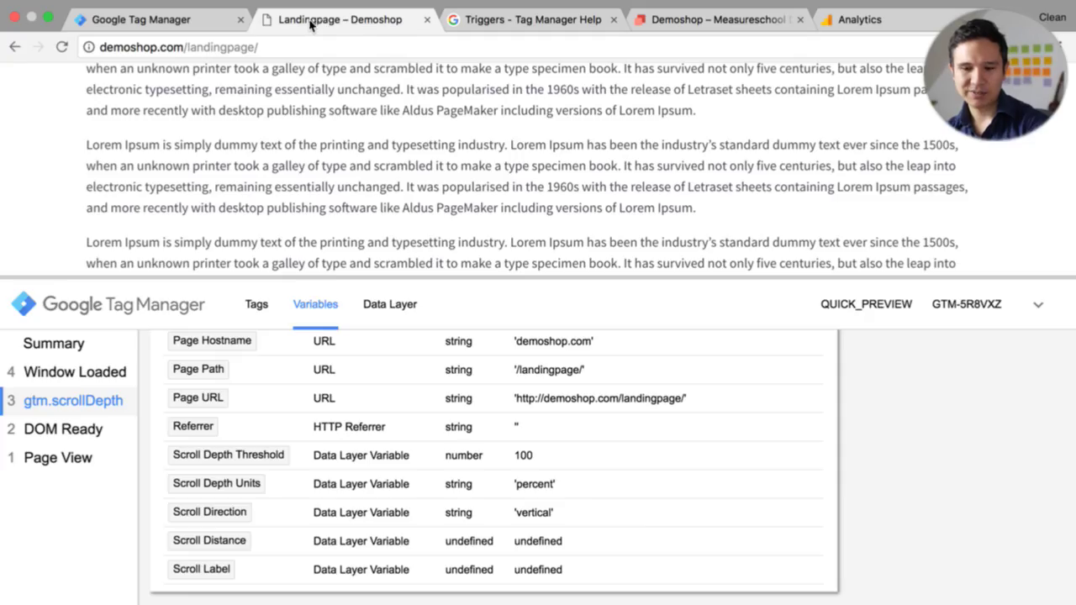
pyautogui.click(151, 20)
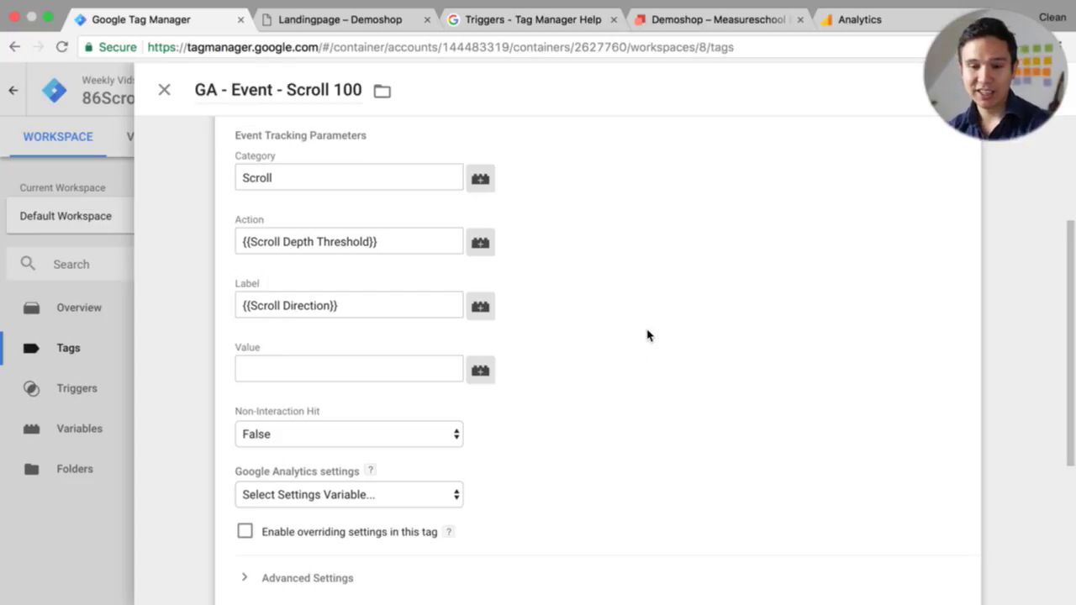
# Step: Set Non-Interaction Hit to True and use {{GA-Demo}} as the Google Analytics settings variable
pyautogui.scroll(-1, 647, 336)
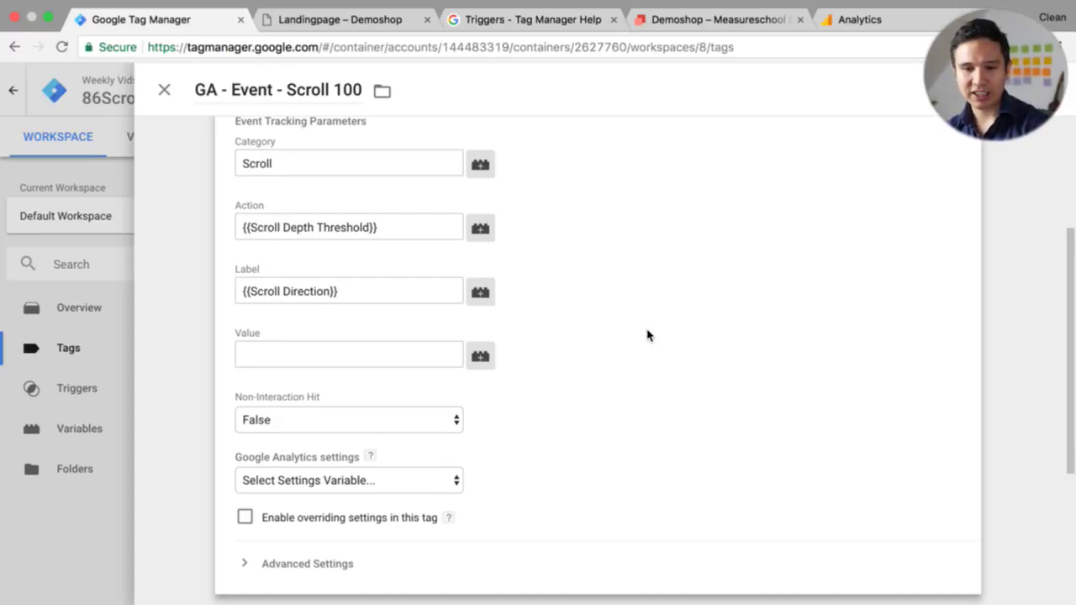
pyautogui.click(458, 421)
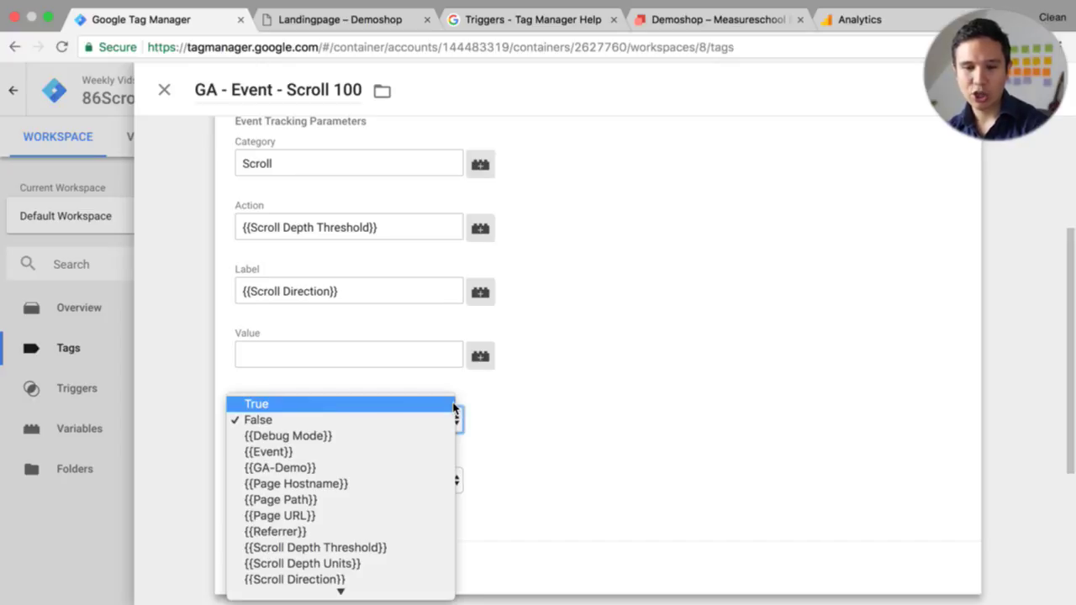
pyautogui.click(453, 407)
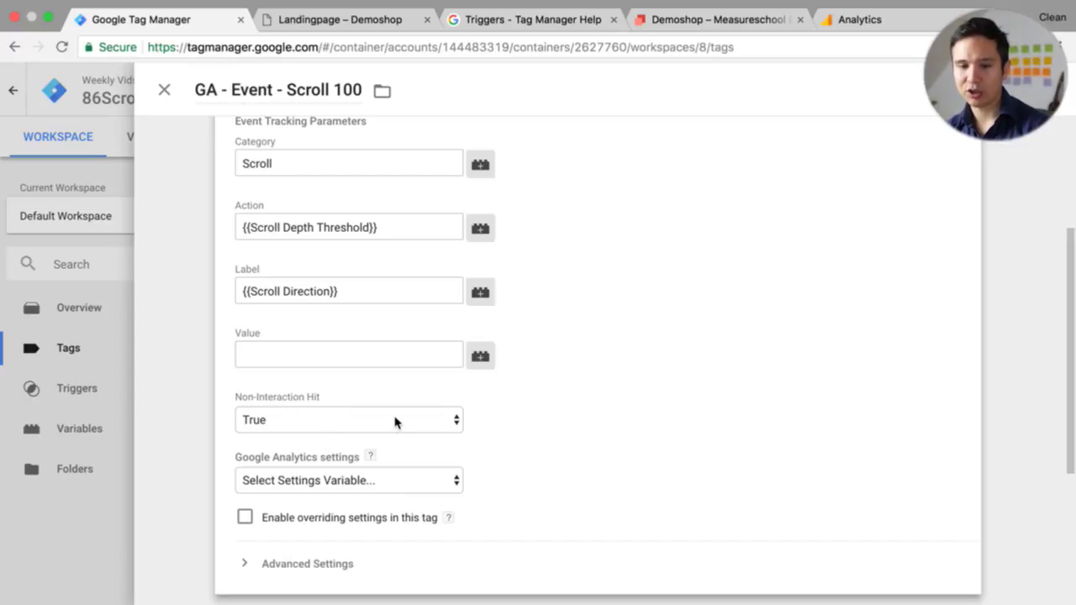
pyautogui.scroll(-1, 616, 446)
pyautogui.click(405, 463)
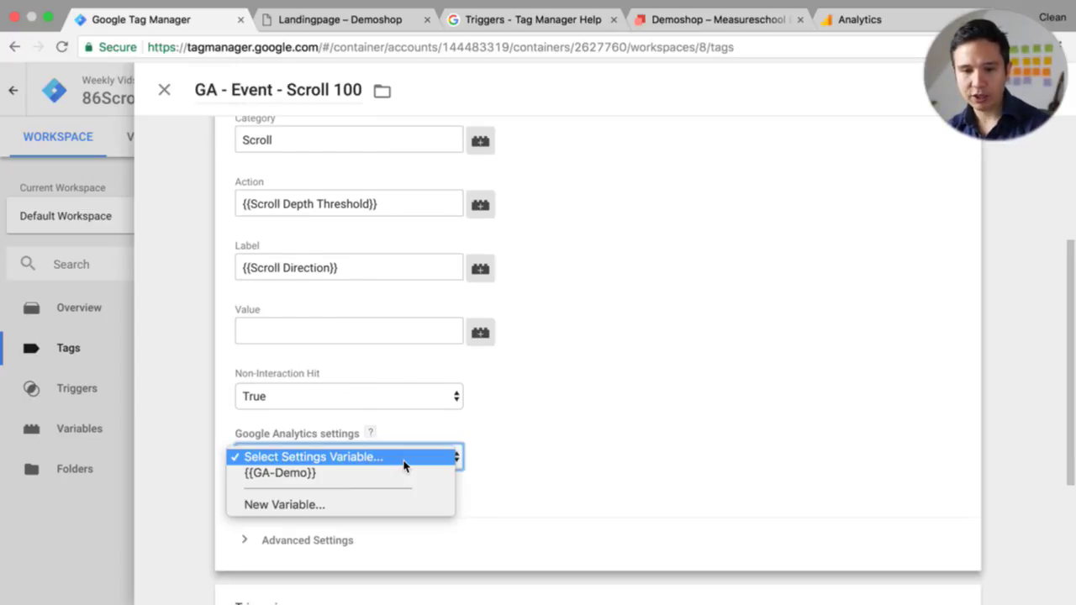
pyautogui.click(399, 473)
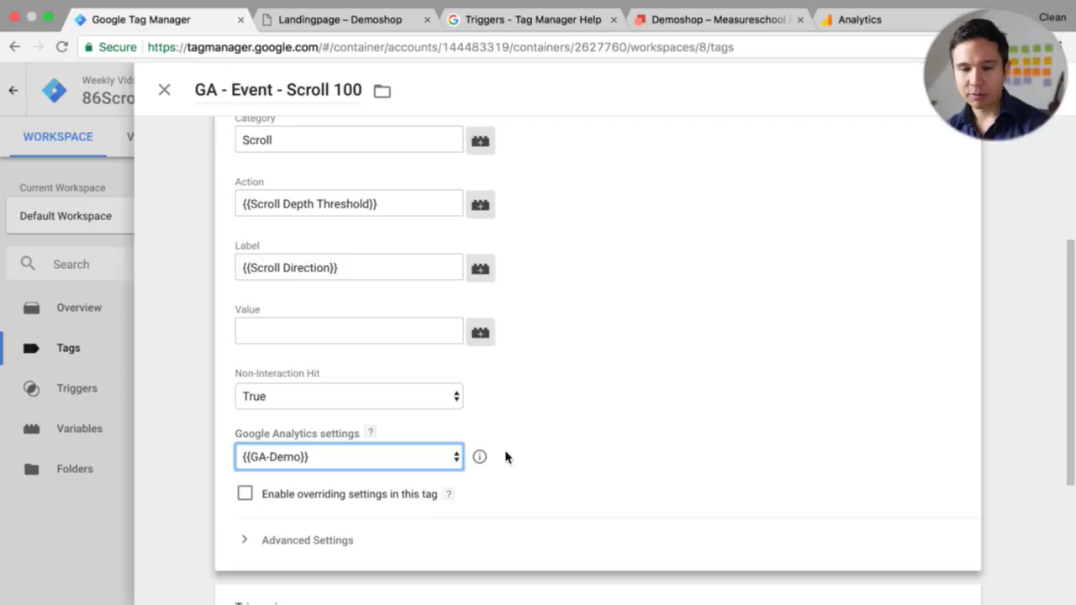
# Step: Add "scroll - 100 percent" as the tag's firing trigger and save the tag
pyautogui.scroll(-2, 506, 457)
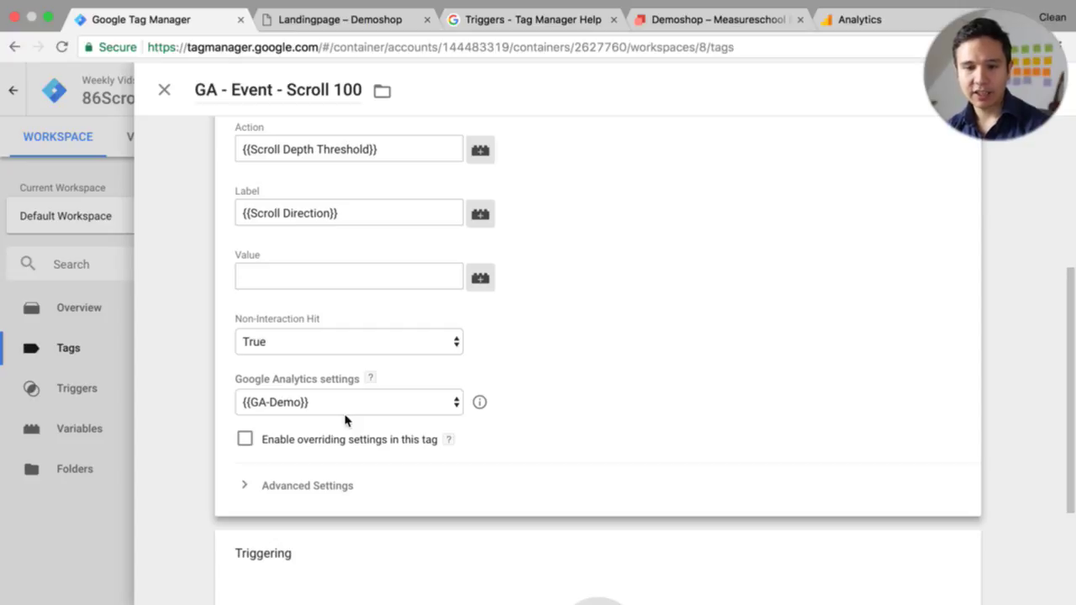
pyautogui.scroll(-3, 792, 348)
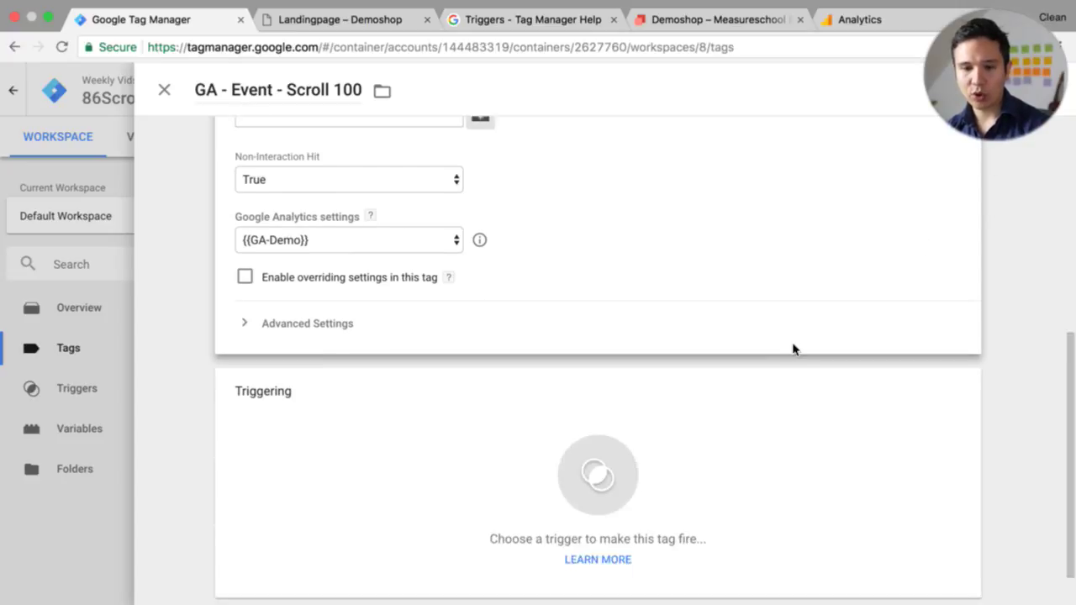
pyautogui.click(790, 361)
pyautogui.click(536, 444)
pyautogui.click(238, 216)
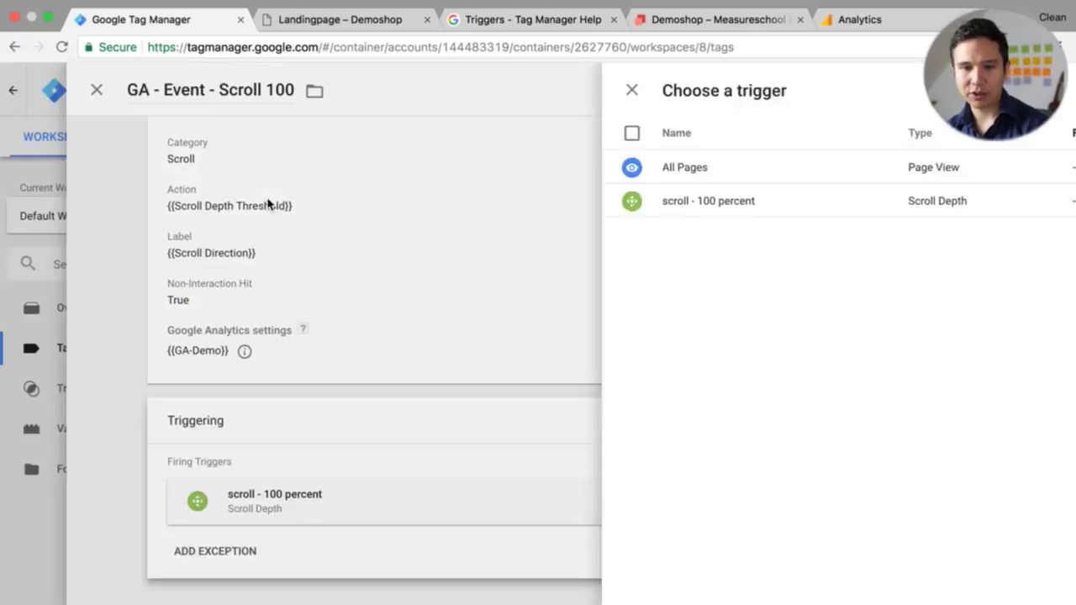
pyautogui.click(1024, 90)
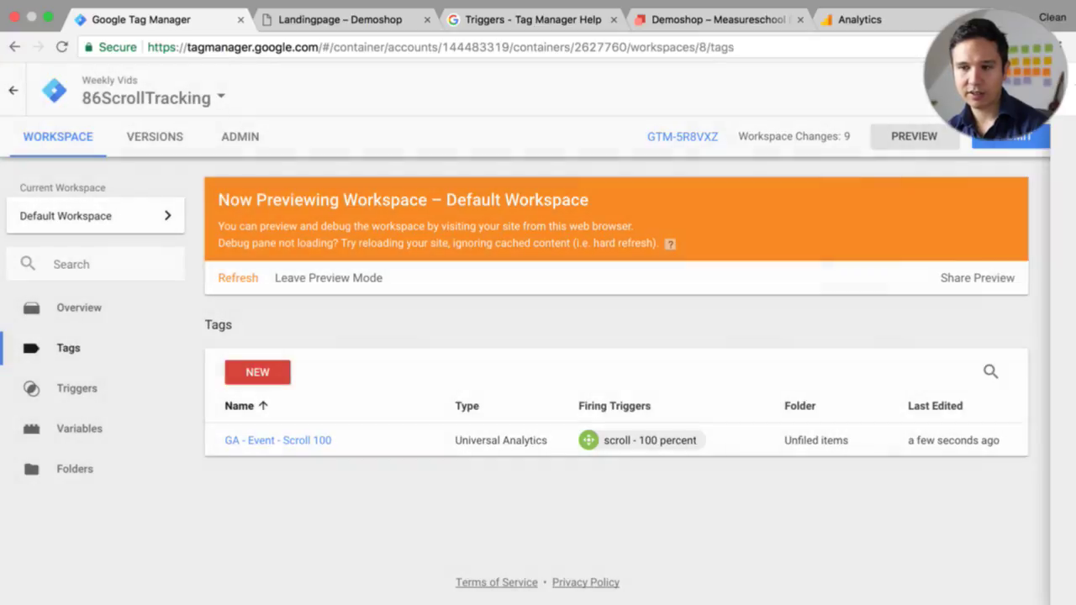
# Step: Refresh the workspace preview and reload the Demoshop landing page from its beginning
pyautogui.click(251, 281)
pyautogui.click(312, 22)
pyautogui.scroll(10, 234, 143)
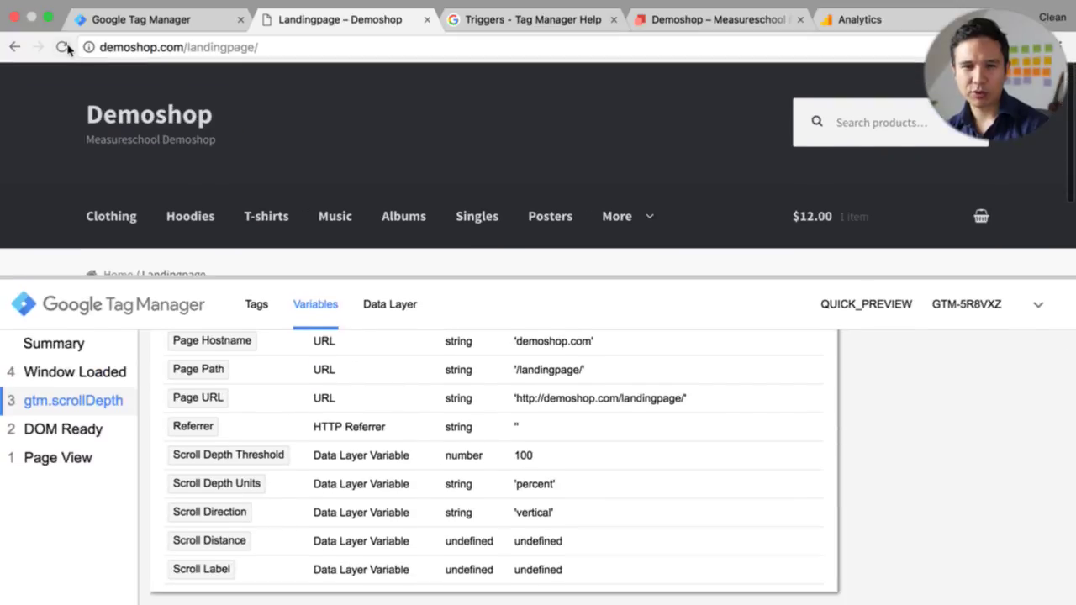
pyautogui.click(62, 47)
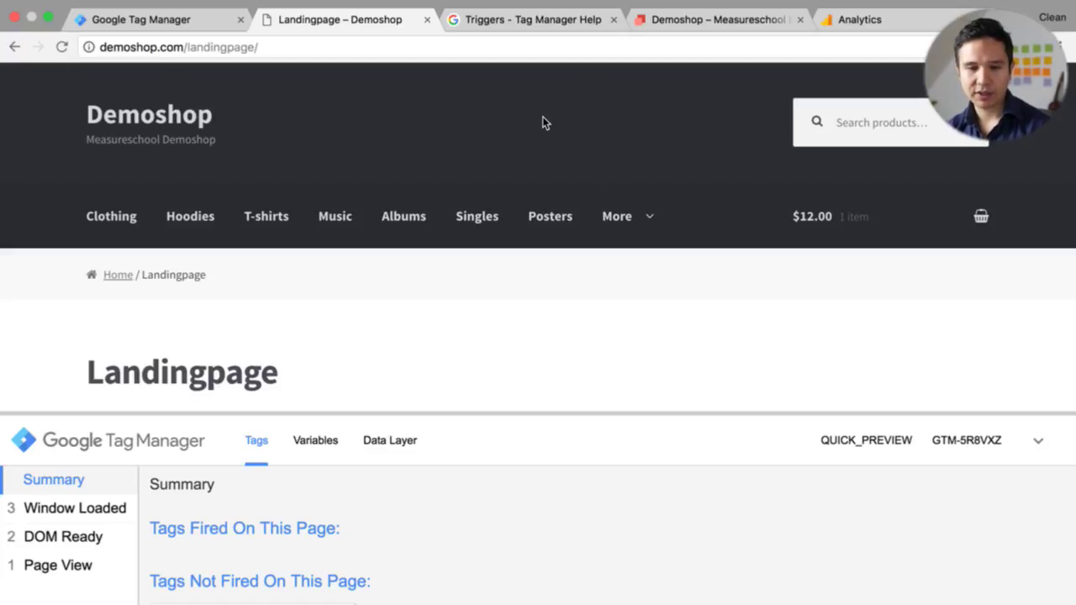
# Step: Scroll the landing page to its end and inspect the Scroll category among Analytics' real-time events of the last 30 minutes
pyautogui.scroll(-20, 542, 116)
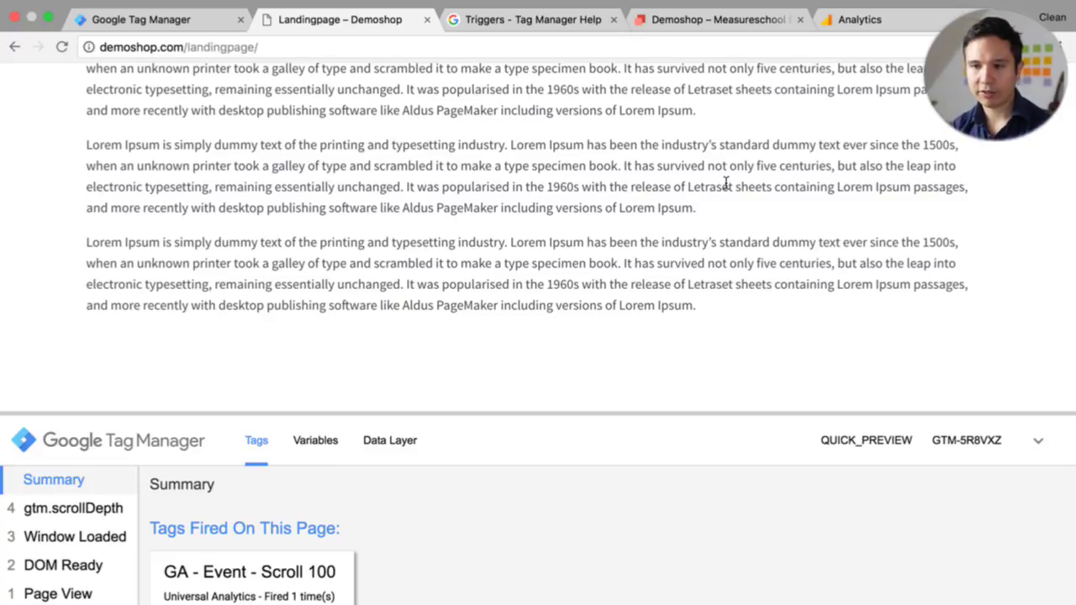
pyautogui.click(850, 20)
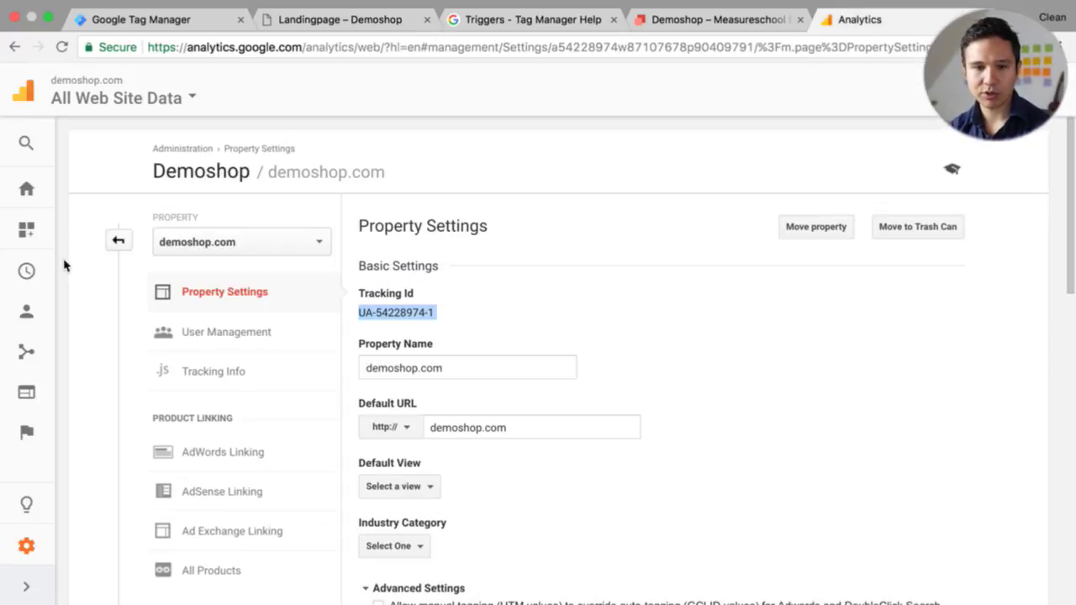
pyautogui.click(26, 271)
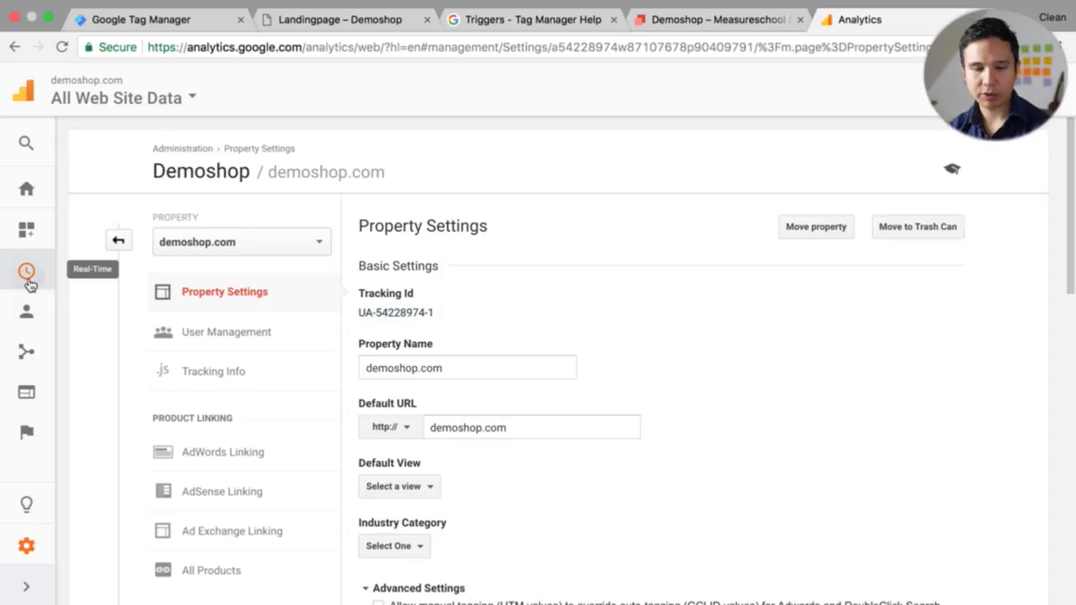
pyautogui.click(66, 435)
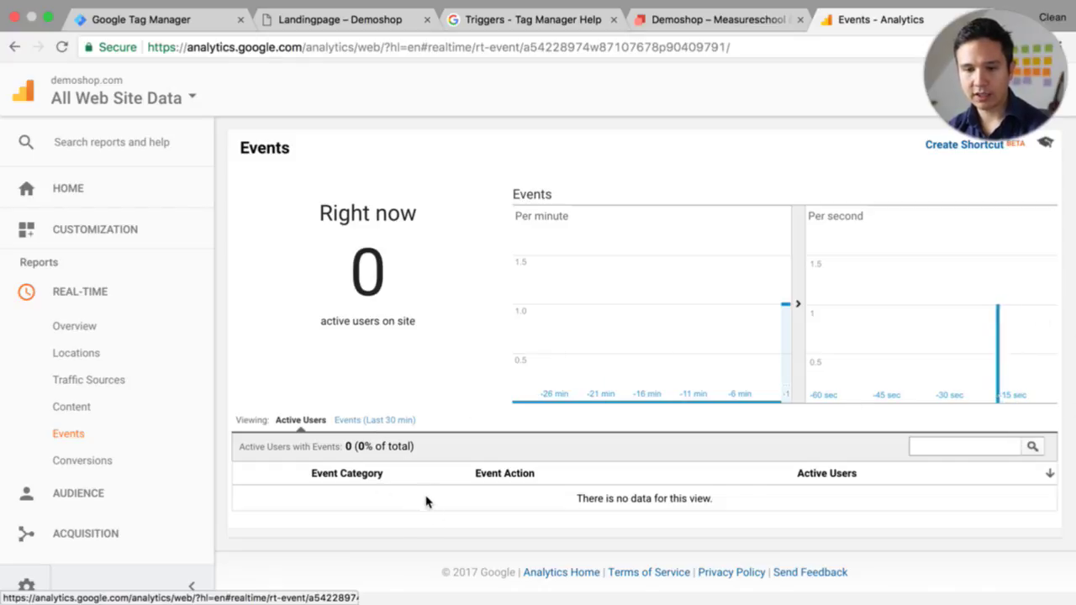
pyautogui.click(374, 420)
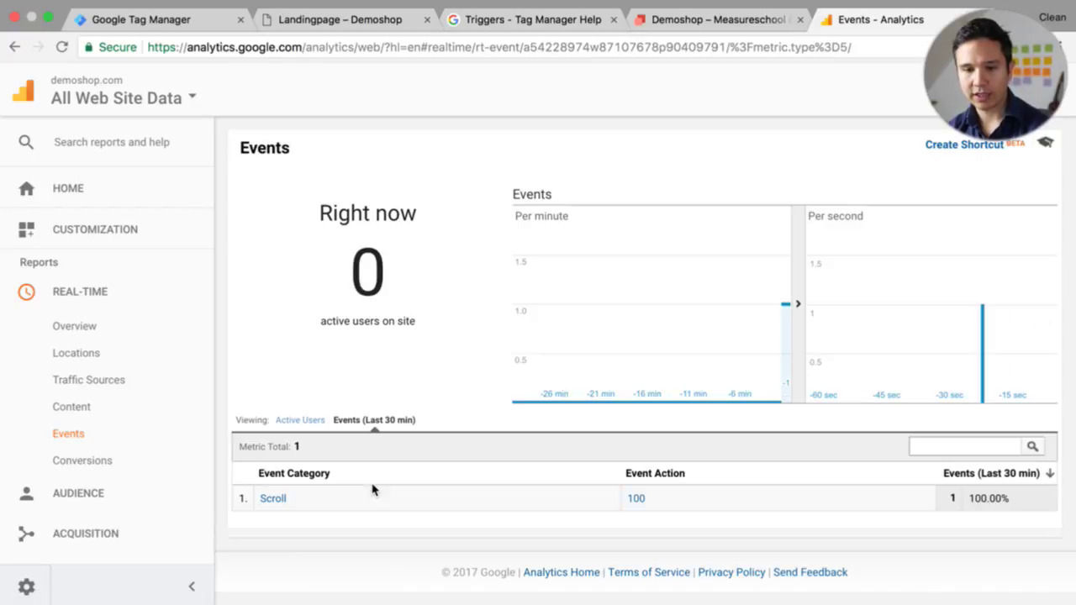
pyautogui.click(273, 499)
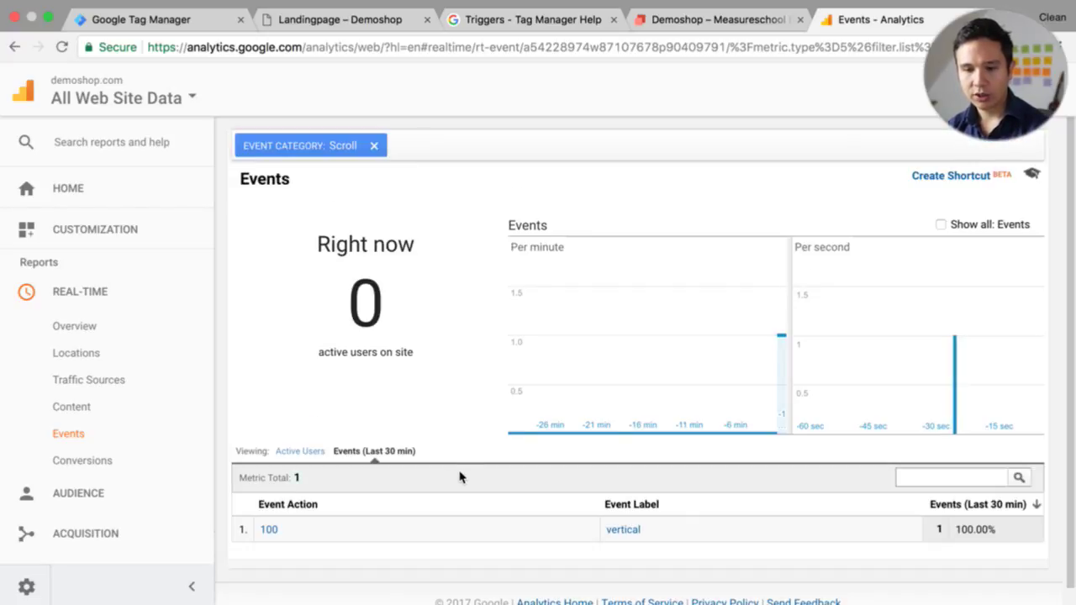
# Step: In Google Tag Manager, change the vertical scroll depth percentages of the trigger "scroll - 100 percent" to 50, 100
pyautogui.click(186, 18)
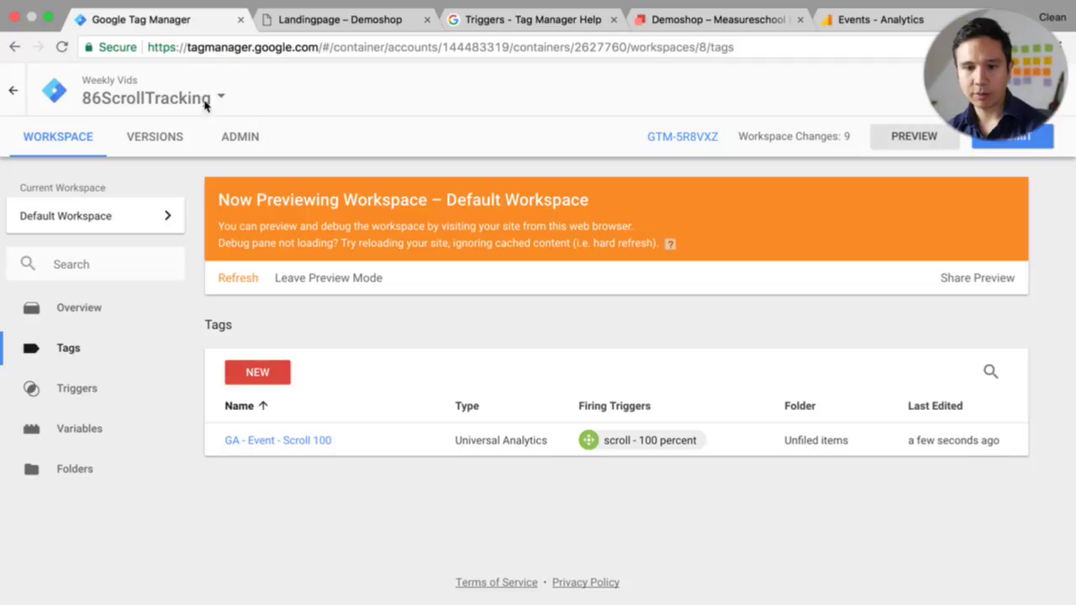
pyautogui.click(107, 388)
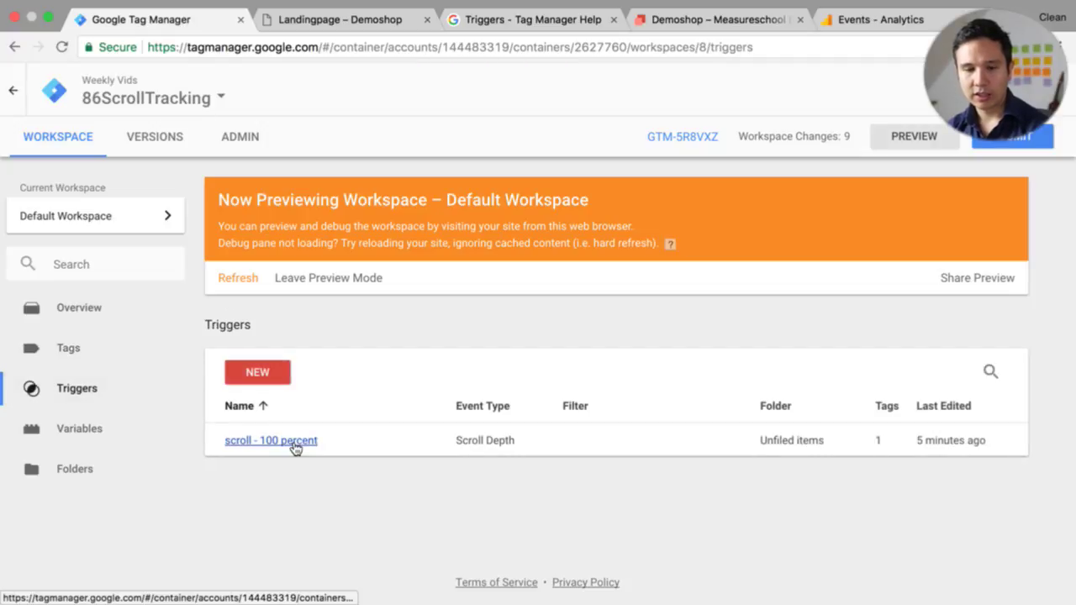
pyautogui.click(295, 442)
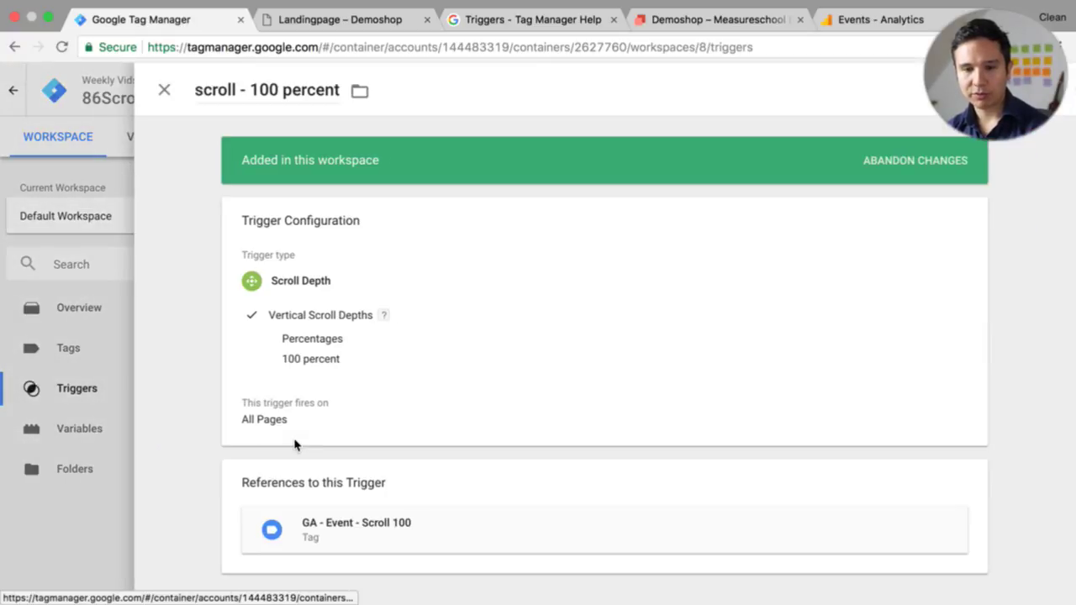
pyautogui.click(437, 343)
pyautogui.click(296, 332)
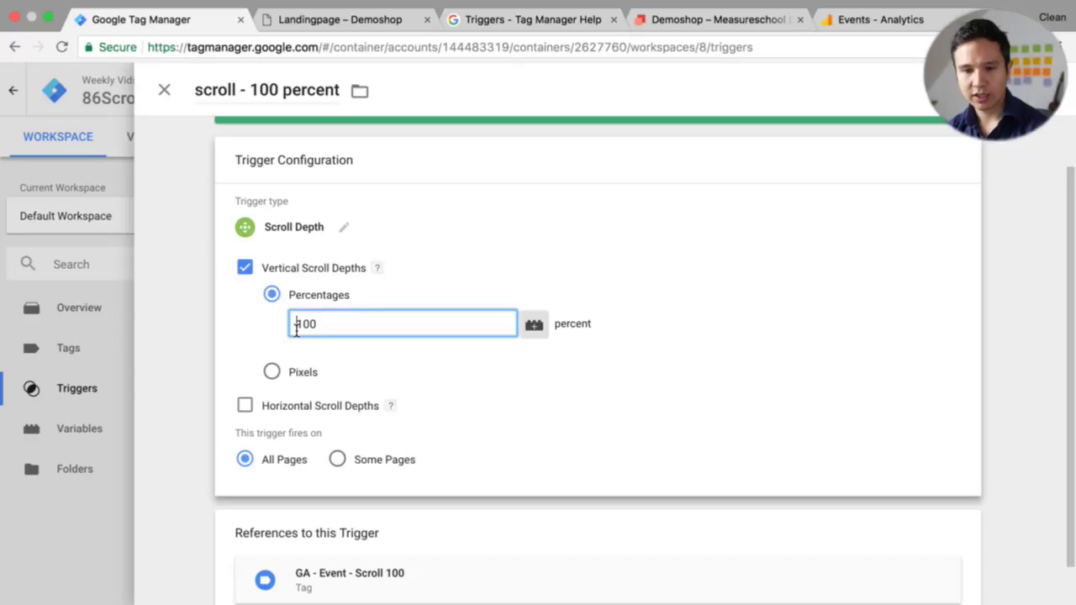
pyautogui.write('50,')
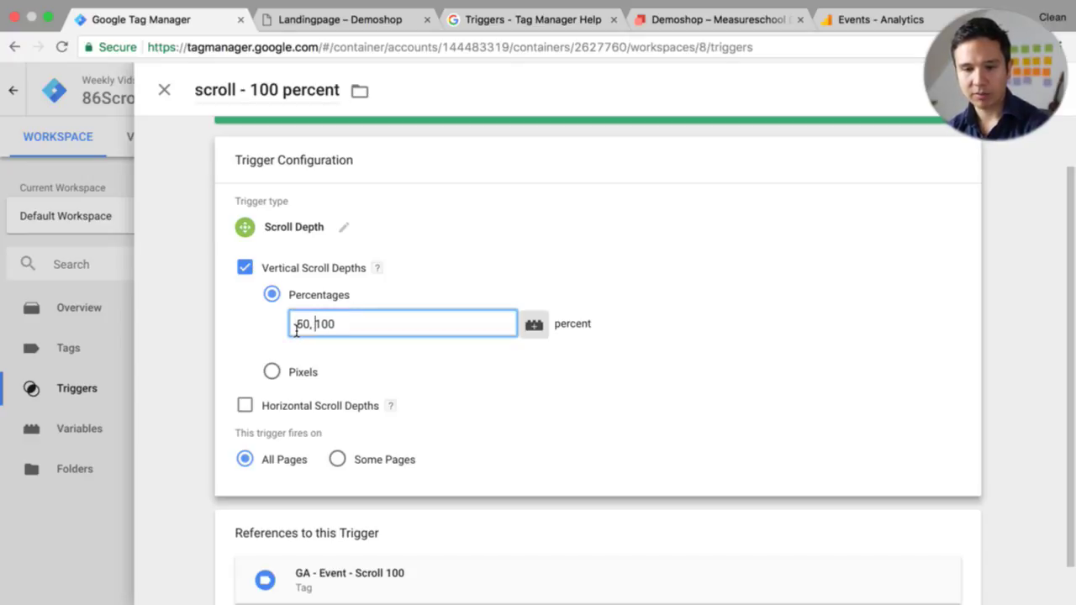
# Step: Rename the trigger as "scroll - 50 100 percent" and save it
pyautogui.doubleClick(260, 97)
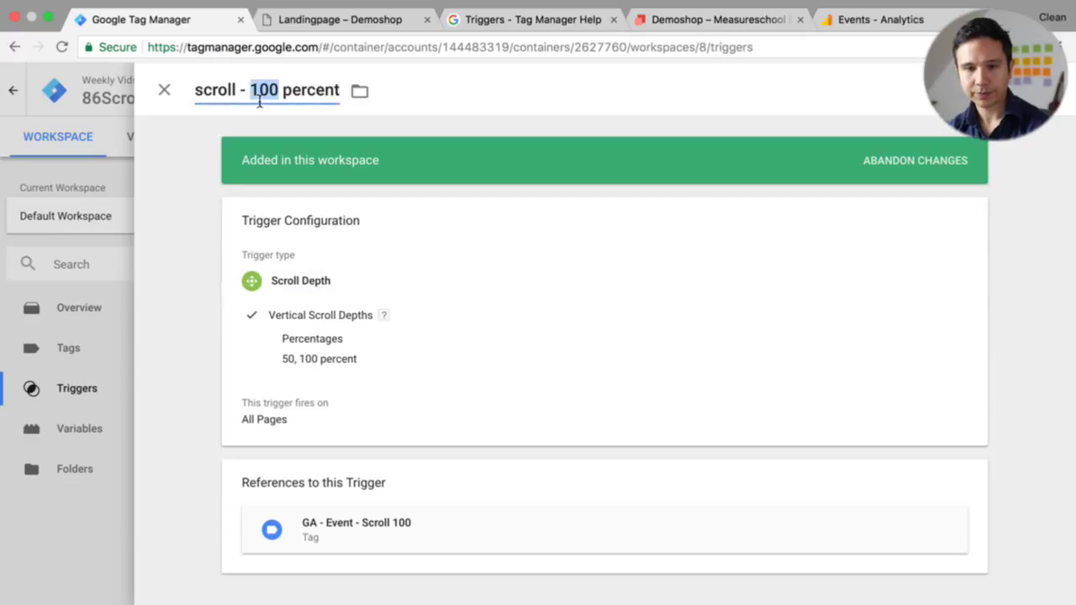
pyautogui.press('Left')
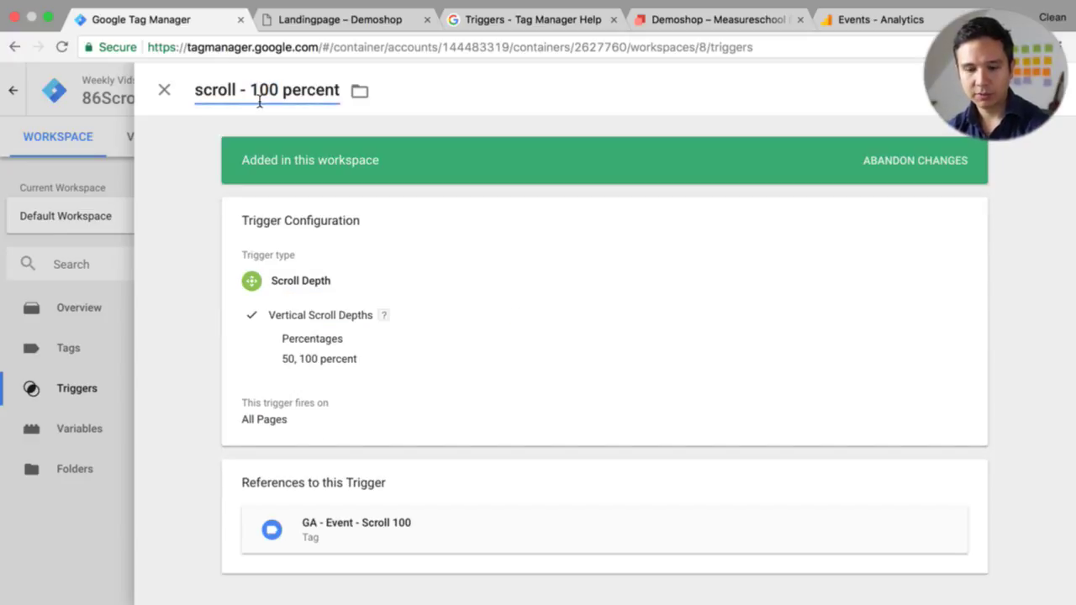
pyautogui.write('50')
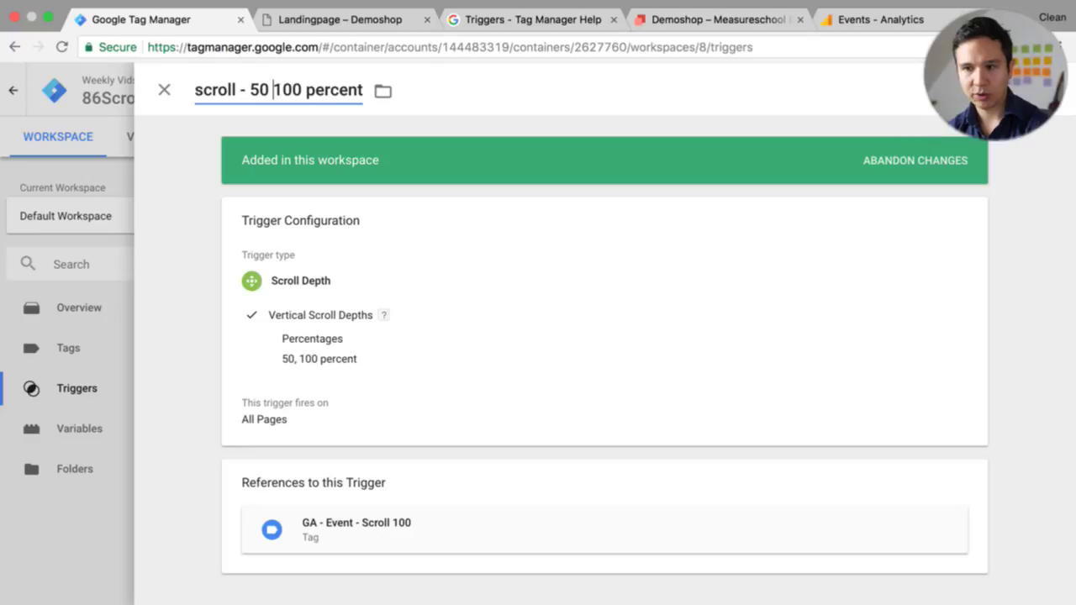
pyautogui.click(1019, 89)
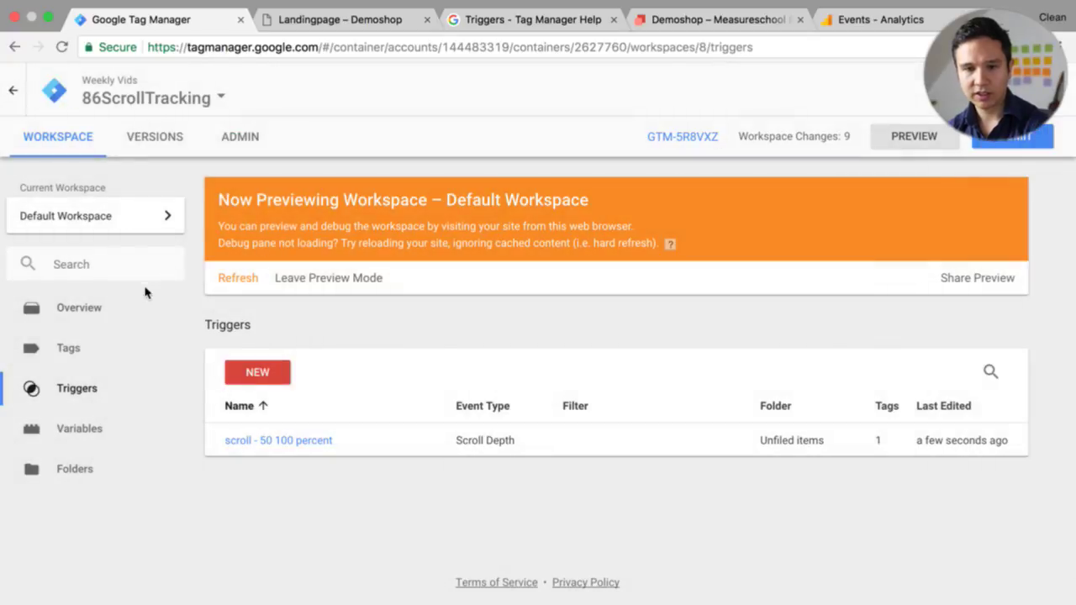
# Step: Refresh the workspace preview, then reload the Demoshop landing page and scroll it to its end
pyautogui.click(914, 136)
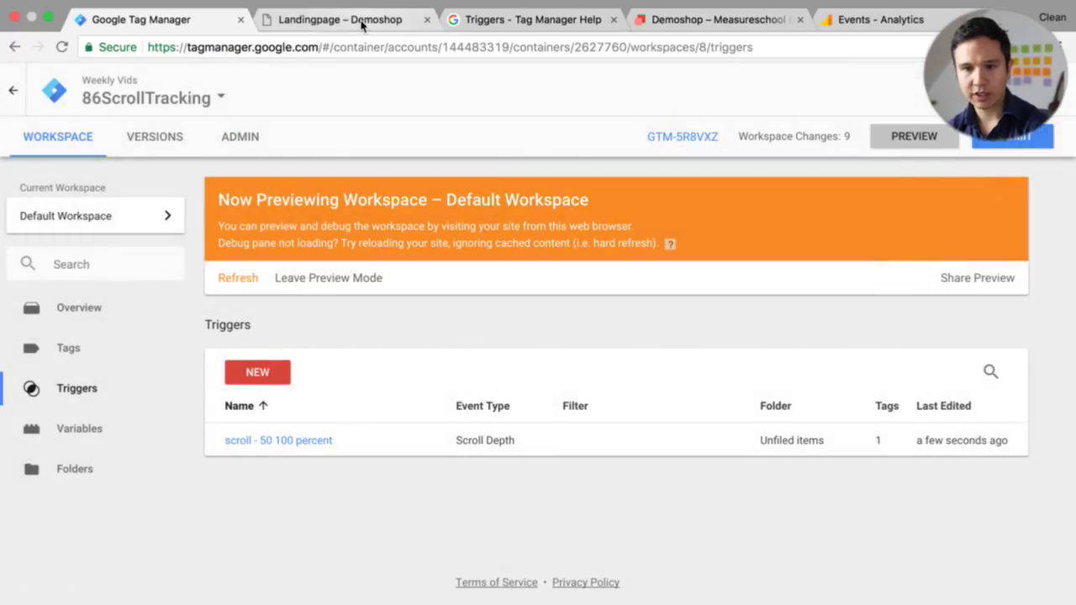
pyautogui.click(361, 20)
pyautogui.press('super+r')
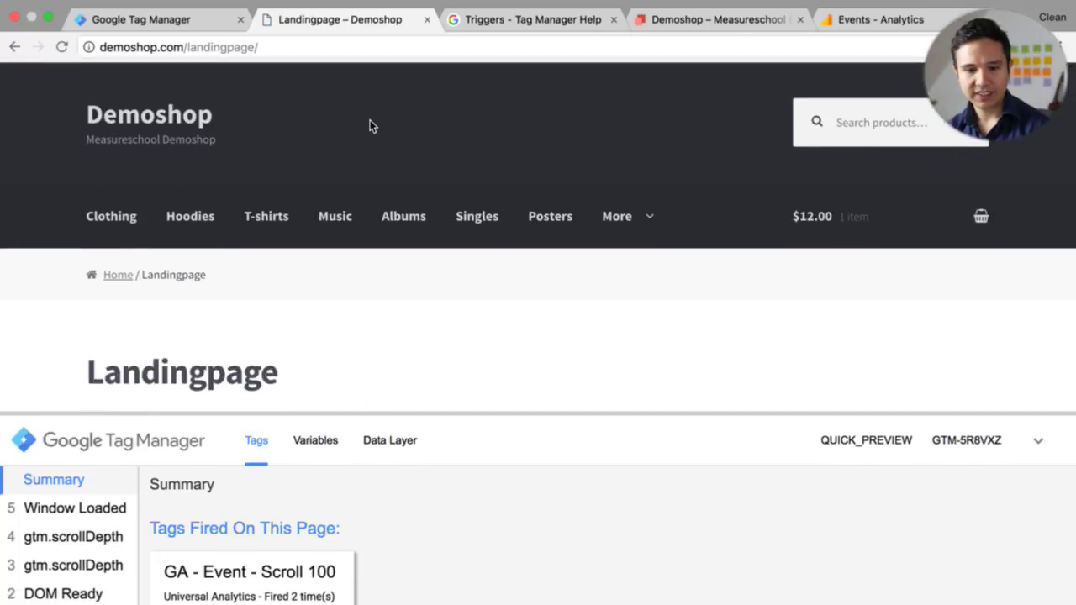
pyautogui.scroll(-10, 369, 125)
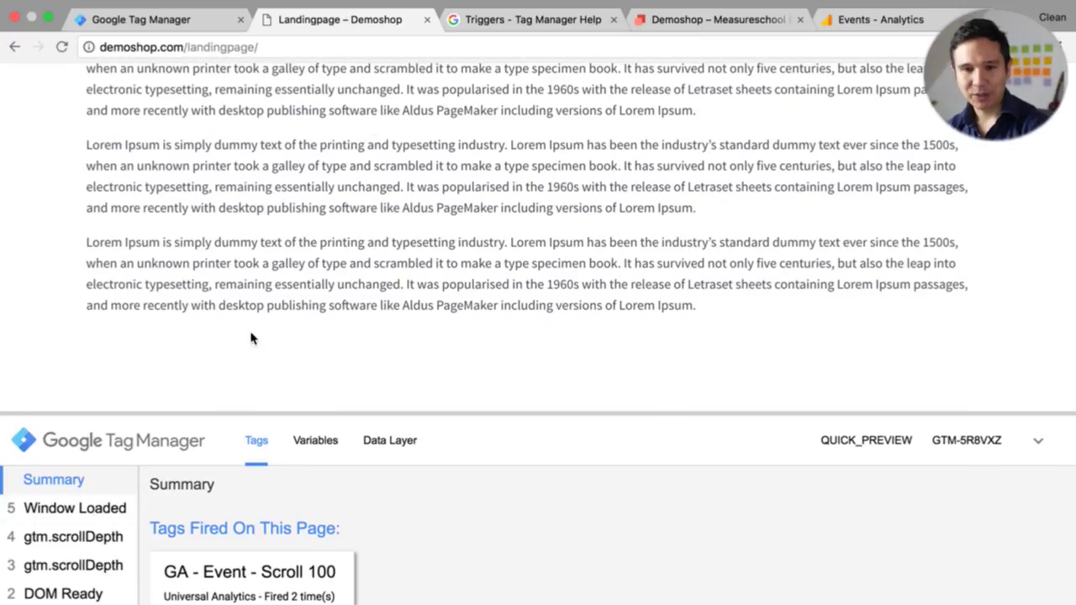
pyautogui.press('super+r')
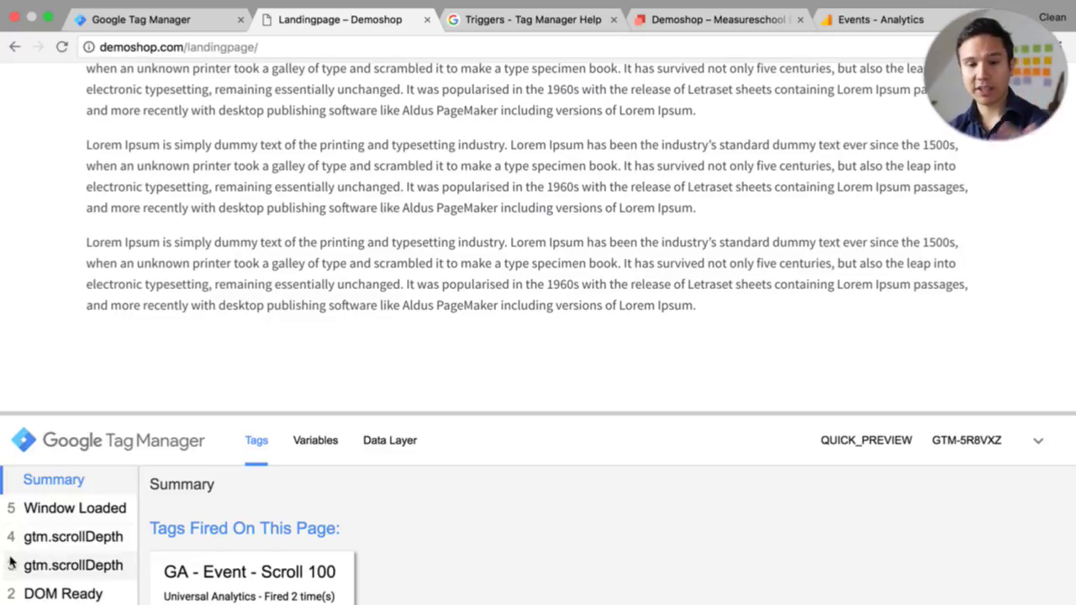
# Step: Inspect the tags fired on both gtm.scrollDepth events and check the Scroll event actions in Analytics' real-time report
pyautogui.click(81, 543)
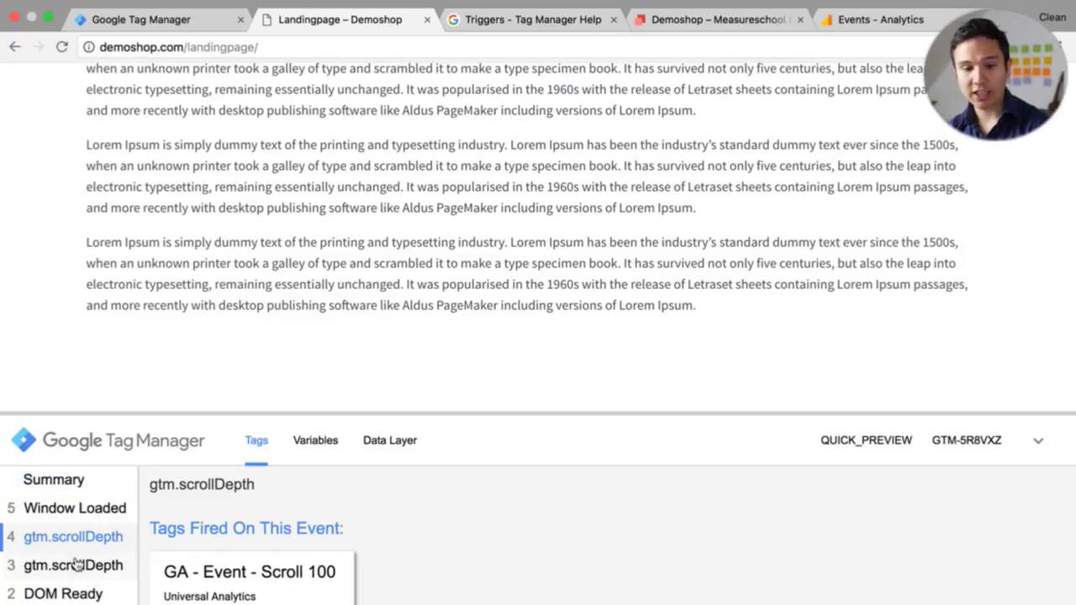
pyautogui.click(75, 565)
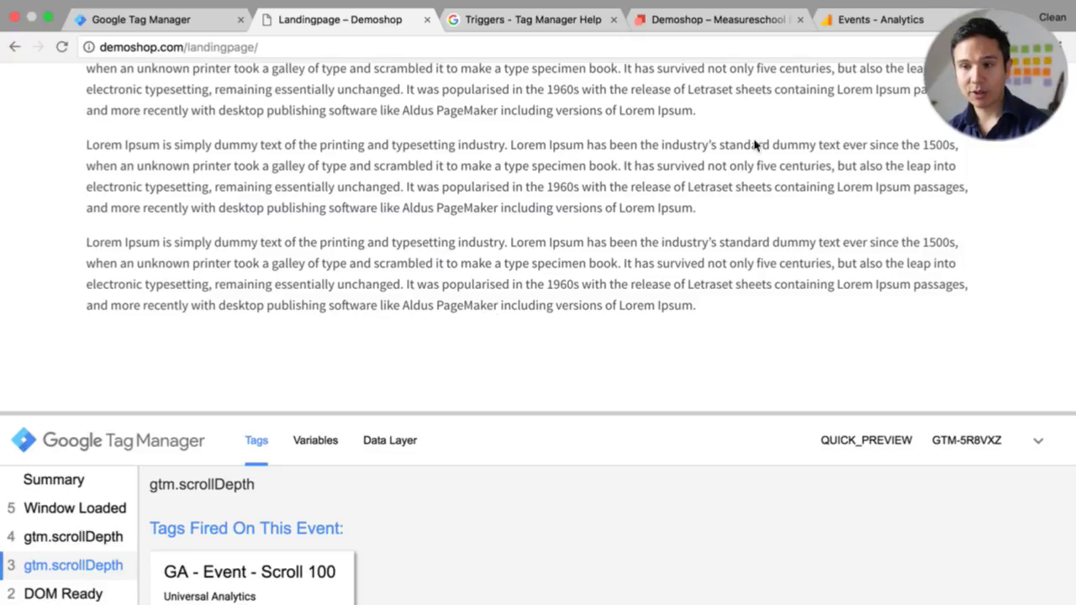
pyautogui.click(863, 32)
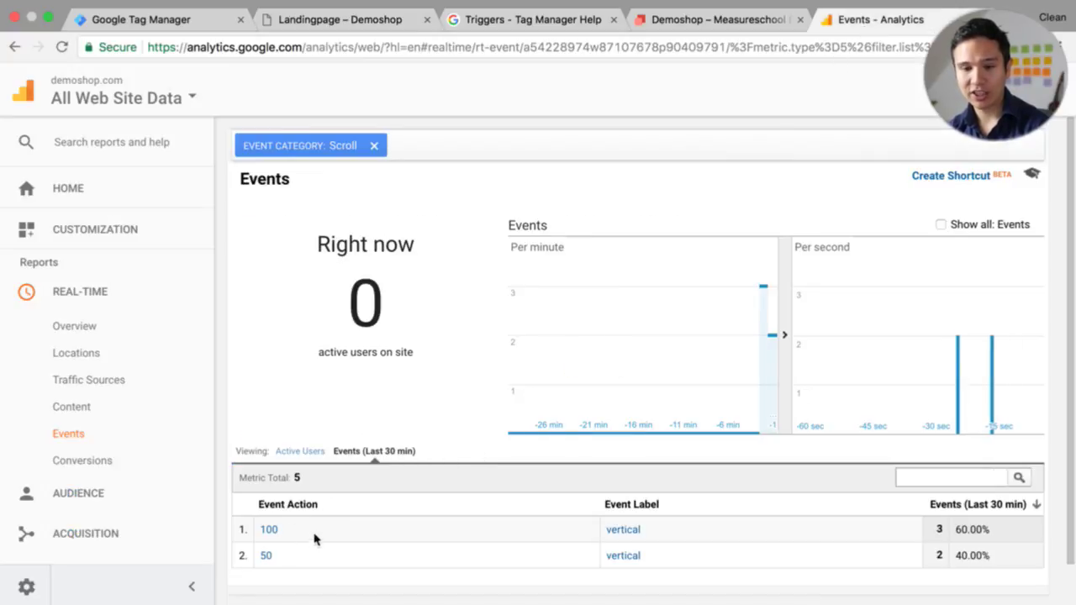
pyautogui.click(182, 23)
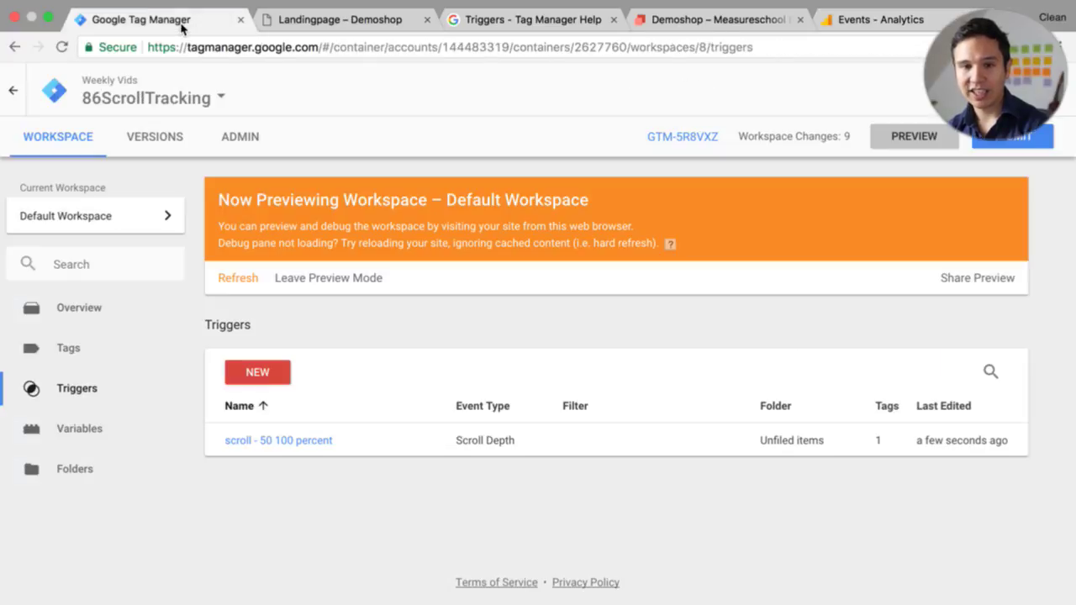
# Step: Reload the Demoshop landing page from its beginning and scroll past its halfway point
pyautogui.click(366, 23)
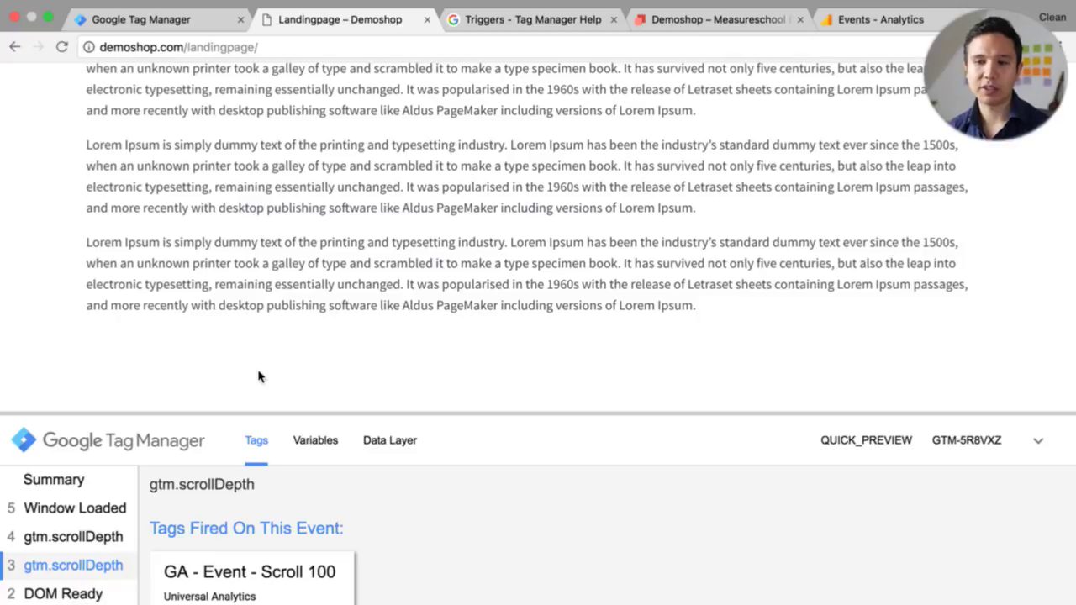
pyautogui.press('Home')
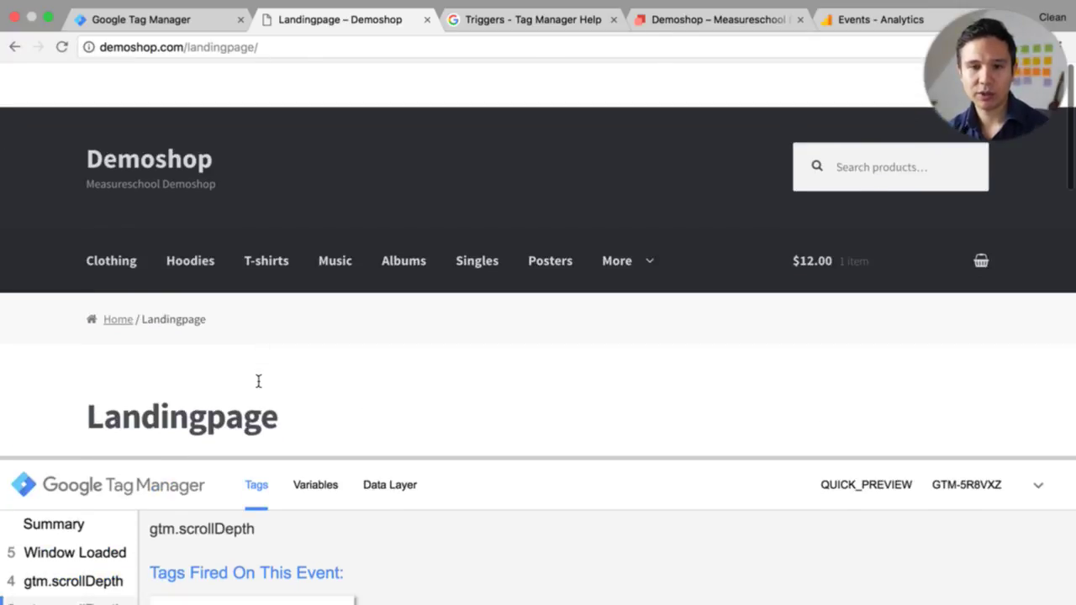
pyautogui.press('super+r')
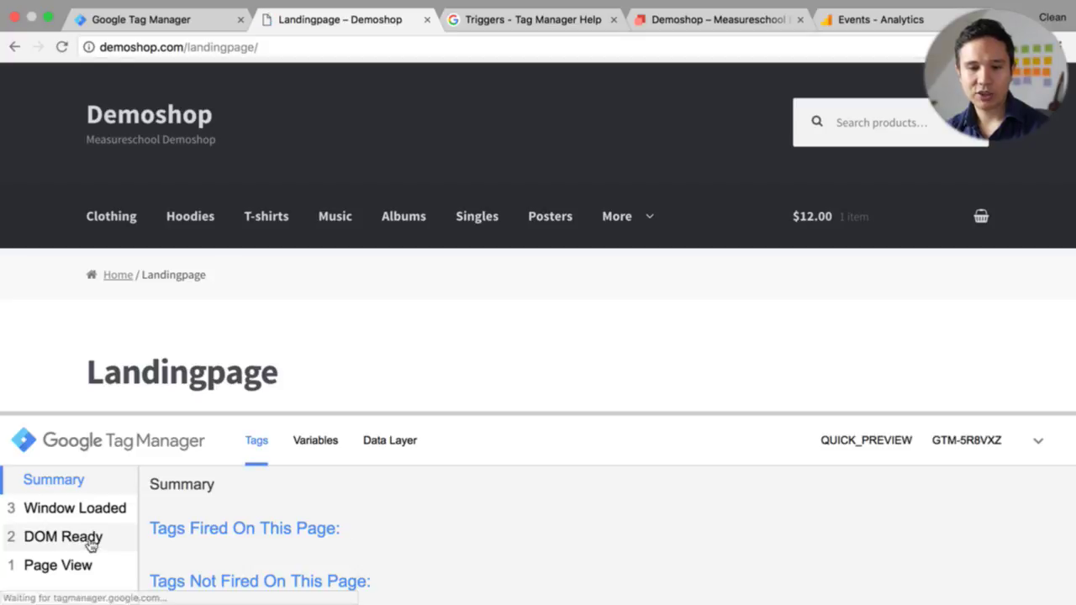
pyautogui.scroll(-2, 430, 276)
pyautogui.scroll(-10, 430, 276)
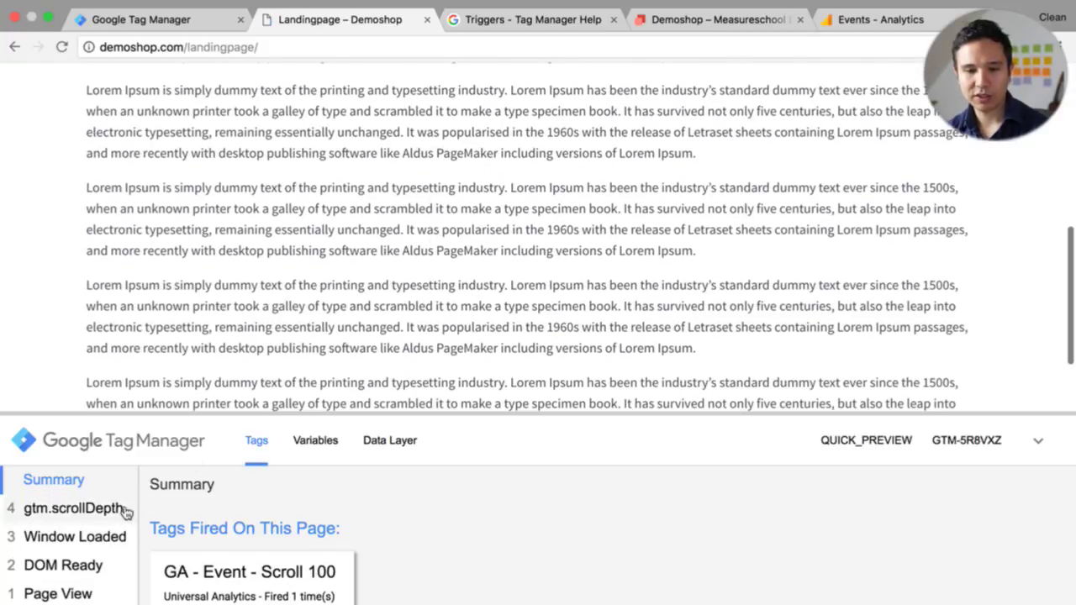
# Step: Compare the scroll variable values of the first gtm.scrollDepth event with those of the event at the page's end
pyautogui.click(124, 510)
pyautogui.click(313, 442)
pyautogui.scroll(-1, 299, 499)
pyautogui.scroll(-5, 299, 498)
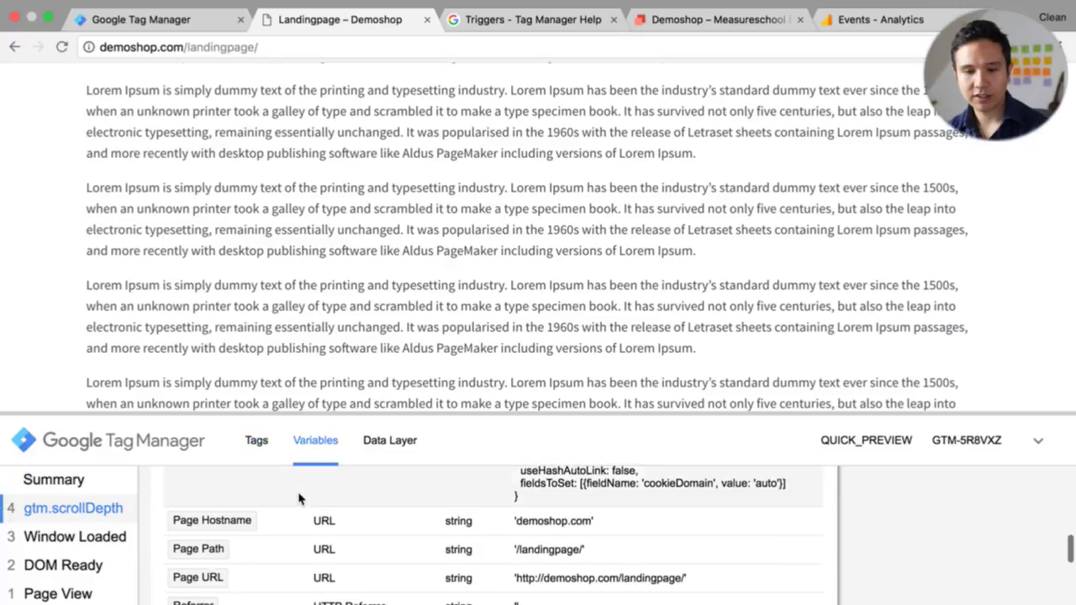
pyautogui.scroll(-5, 213, 271)
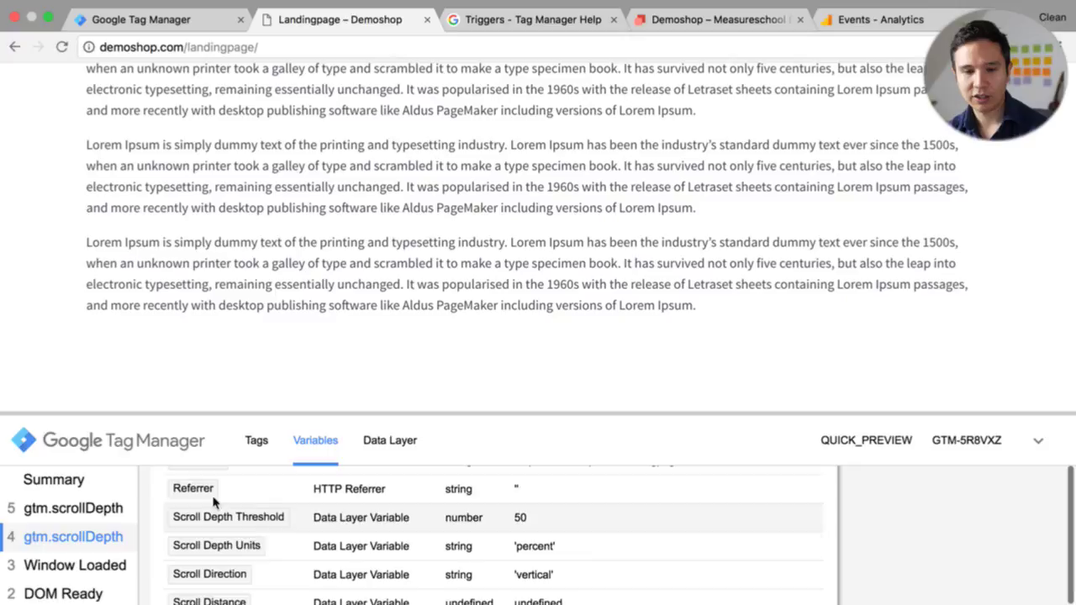
pyautogui.click(85, 508)
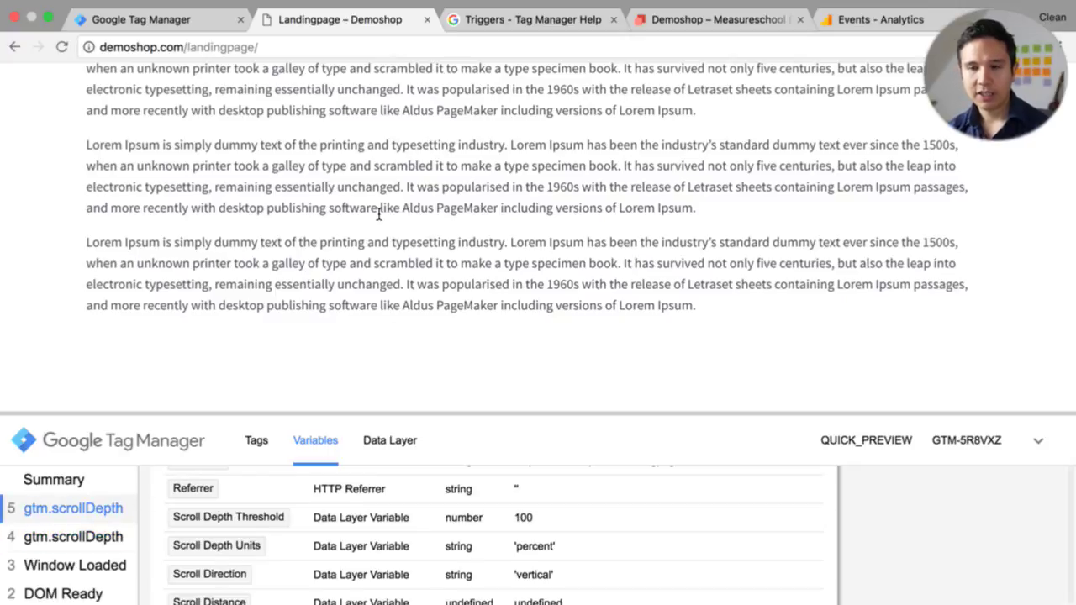
pyautogui.scroll(15, 378, 214)
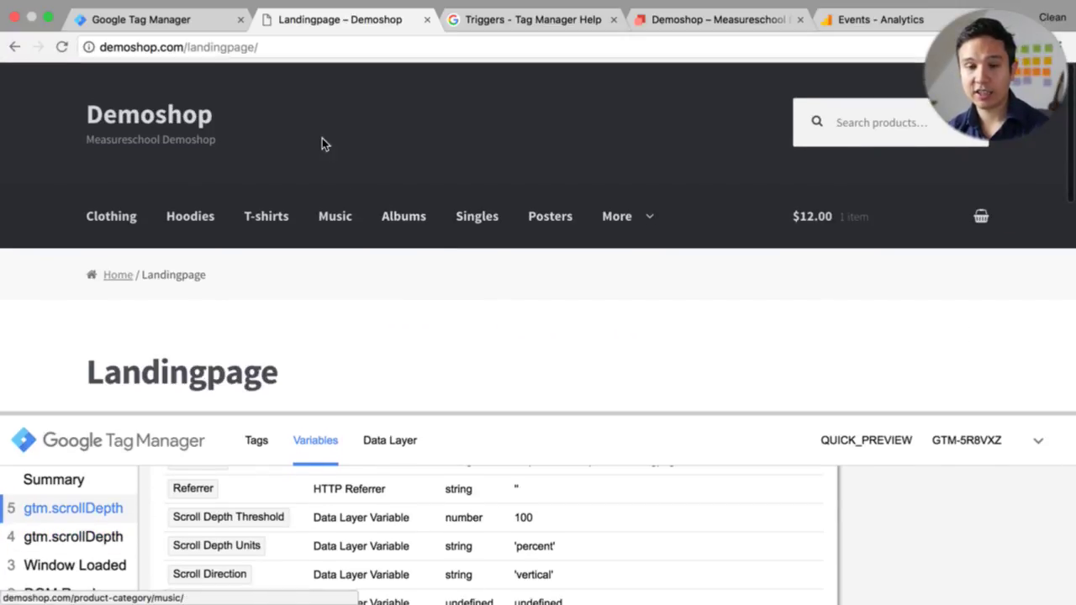
# Step: Switch to Google Tag Manager and set the "scroll - 50 100 percent" trigger to fire on Some Pages
pyautogui.click(160, 18)
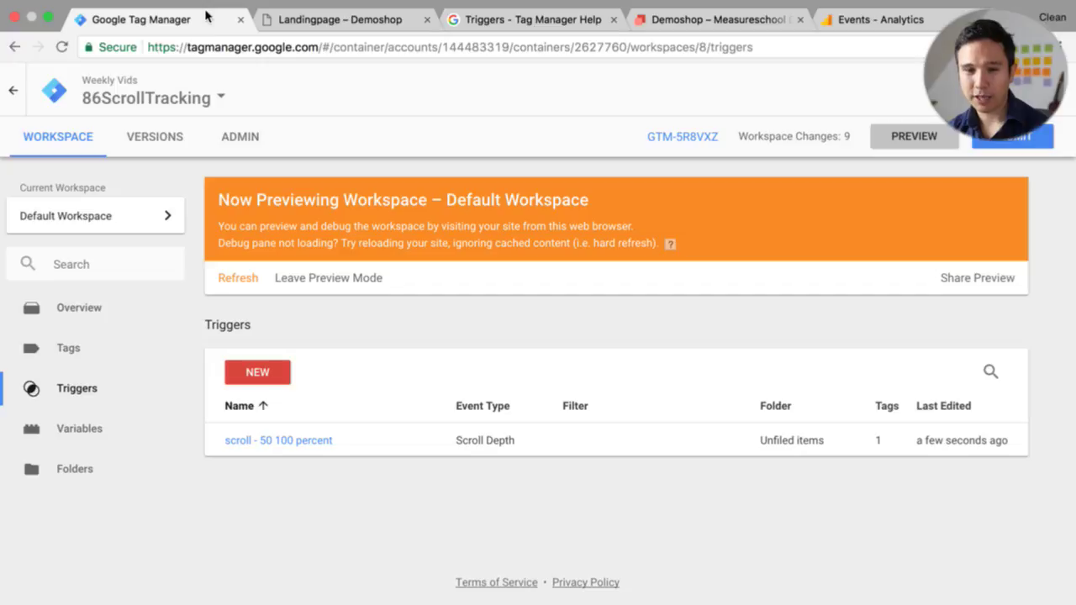
pyautogui.click(253, 440)
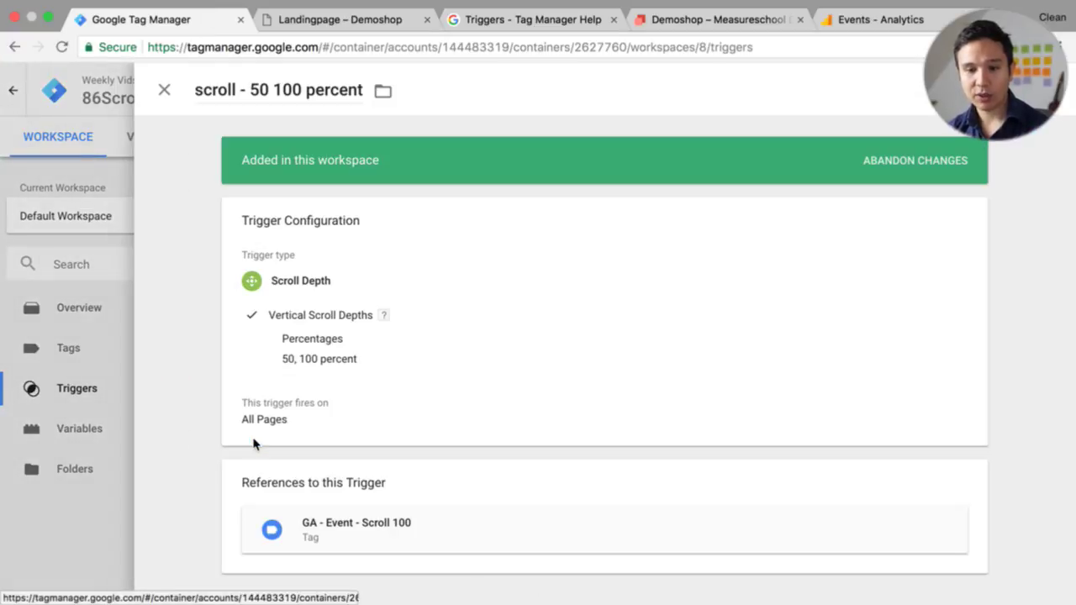
pyautogui.click(457, 364)
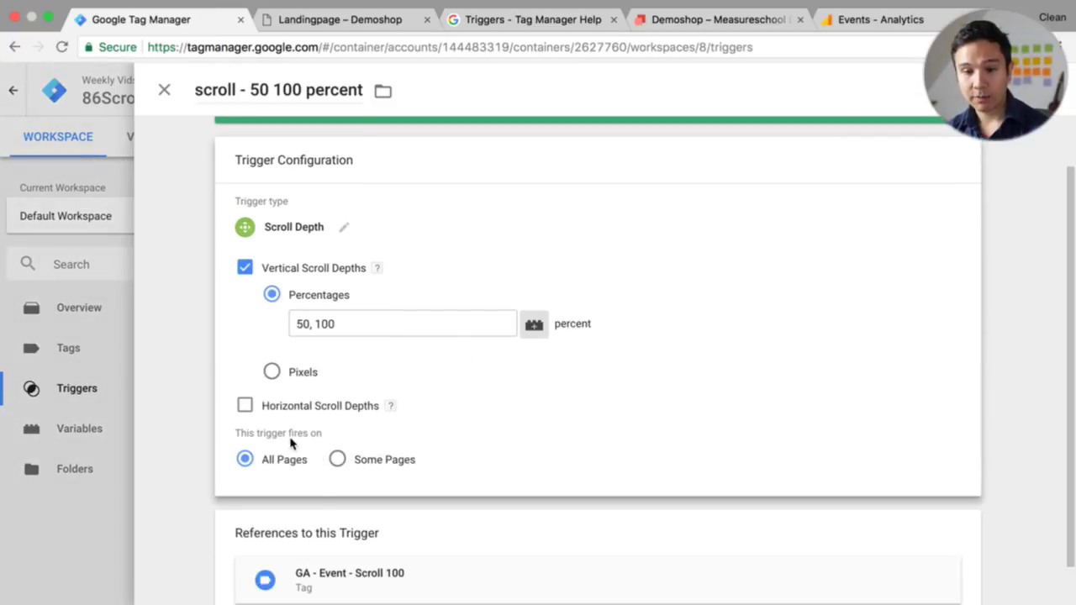
pyautogui.click(336, 460)
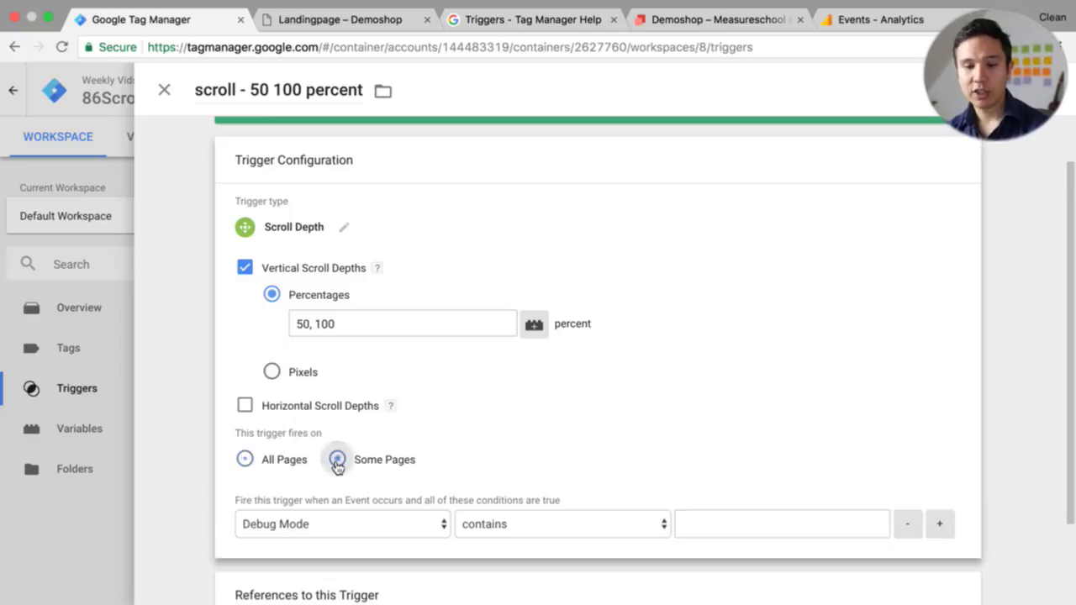
# Step: Save the trigger with the condition Page Path contains "landingpage", and refresh the workspace preview
pyautogui.scroll(-2, 289, 494)
pyautogui.click(354, 424)
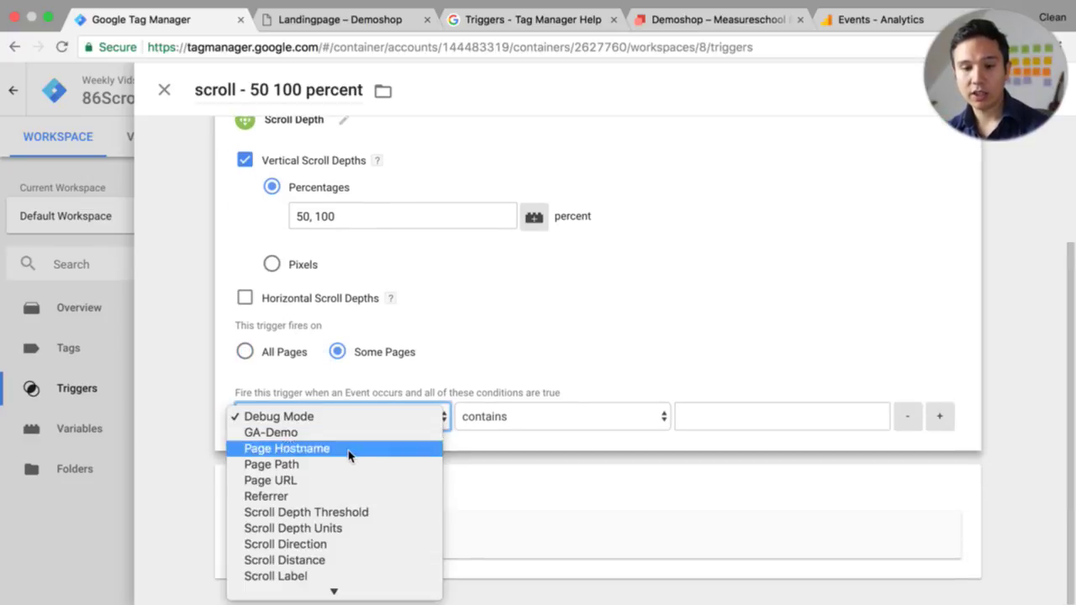
pyautogui.click(345, 469)
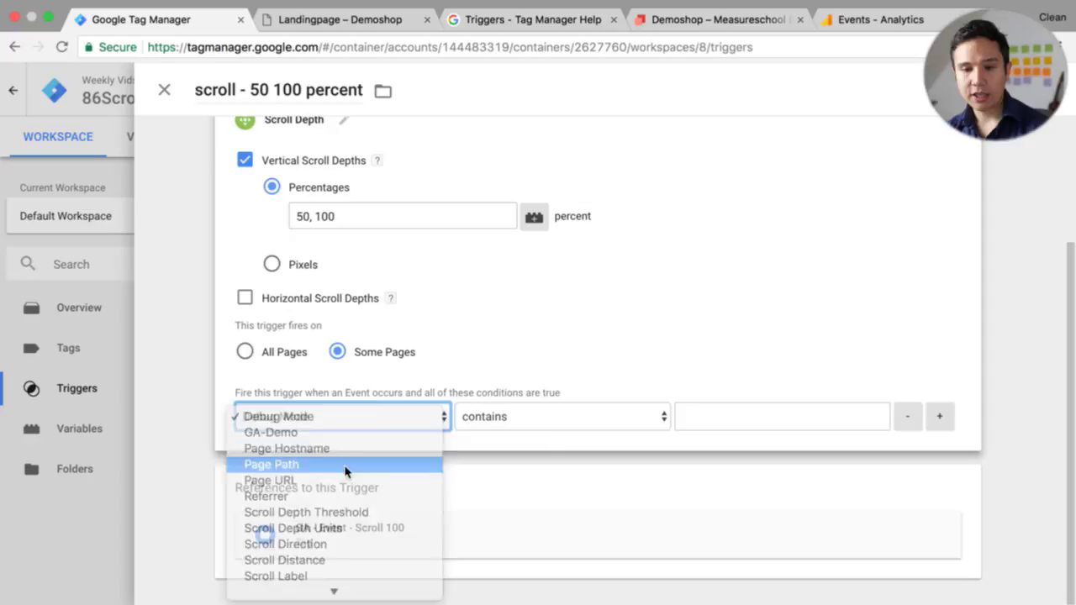
pyautogui.click(725, 418)
pyautogui.click(353, 19)
pyautogui.click(198, 25)
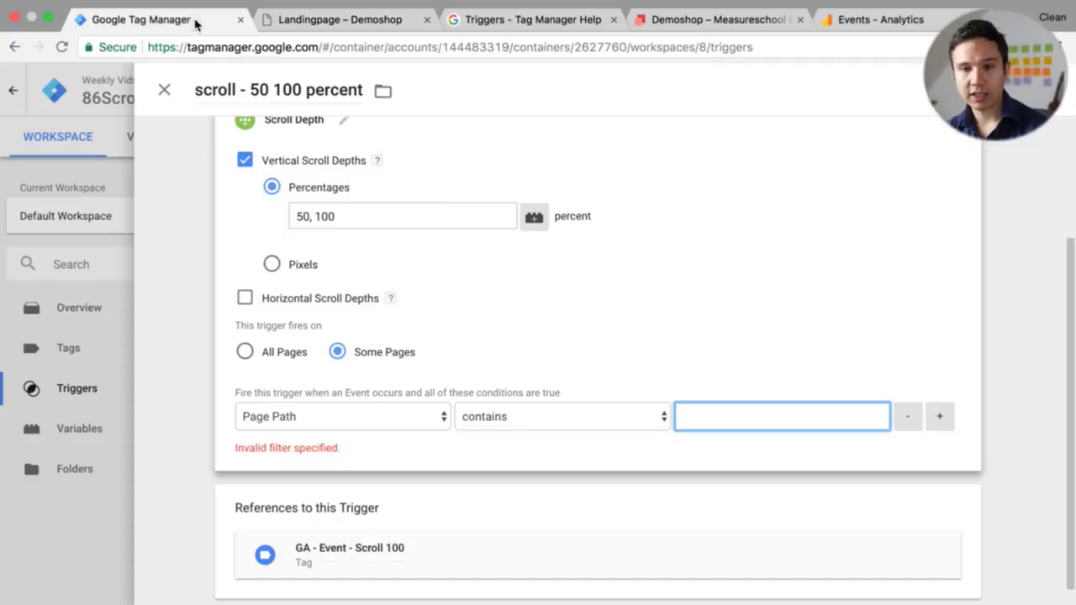
pyautogui.write('landing')
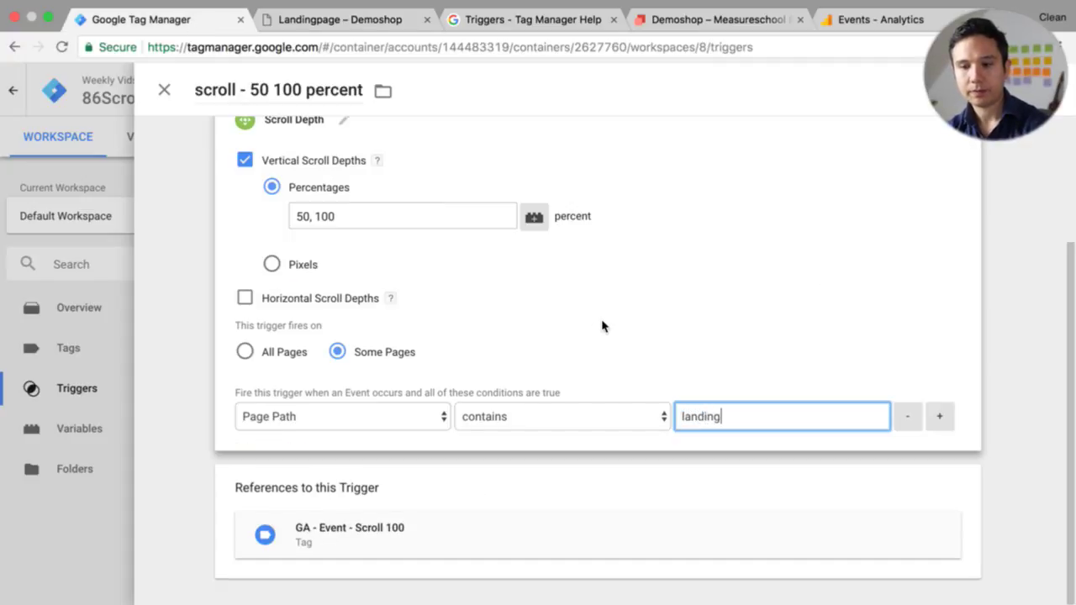
pyautogui.write('page')
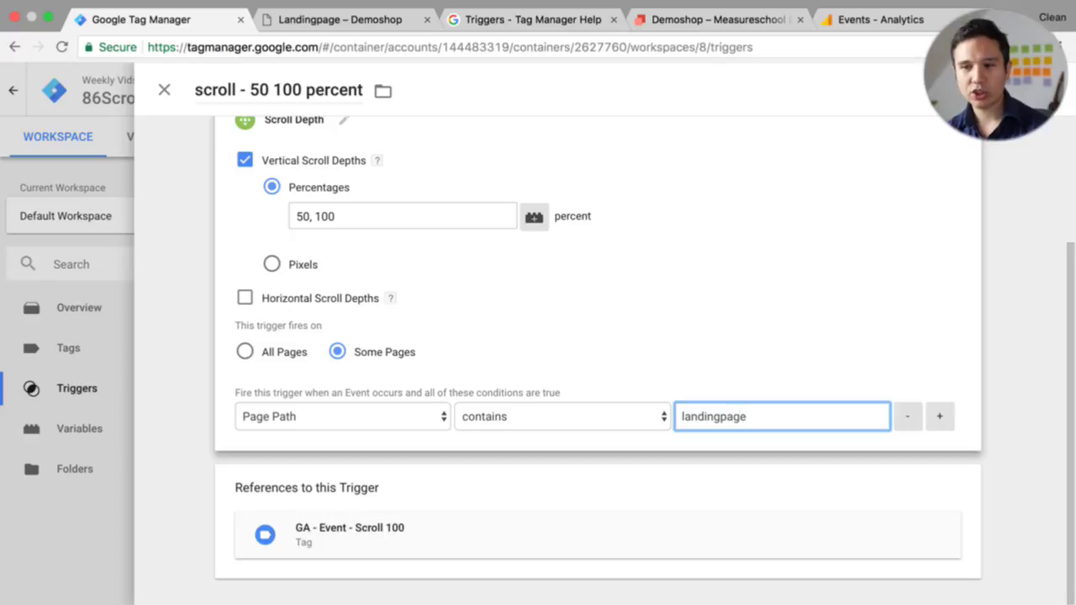
pyautogui.click(1033, 90)
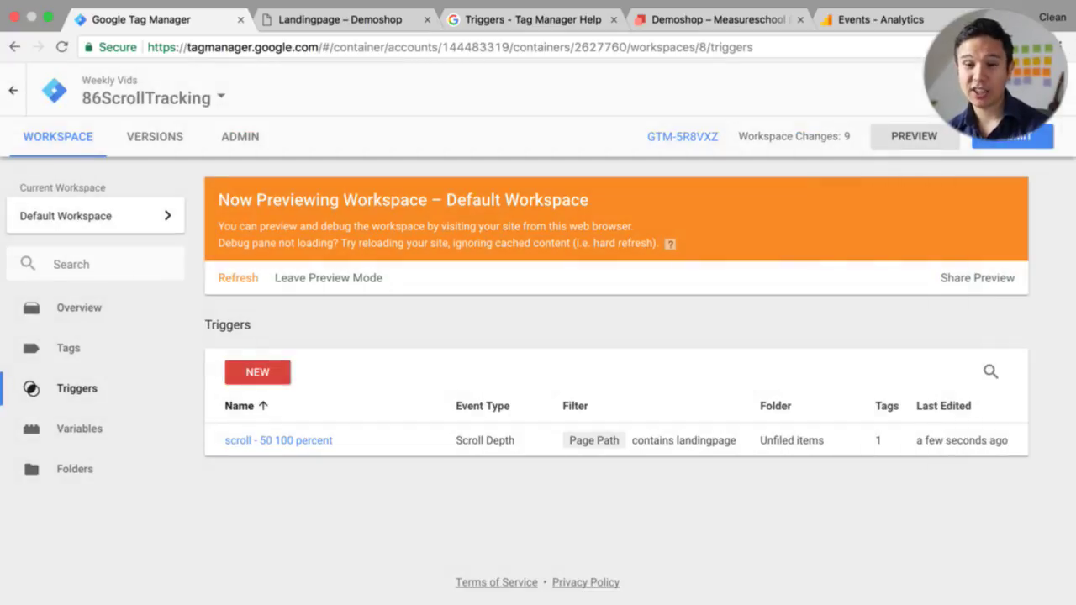
pyautogui.click(231, 281)
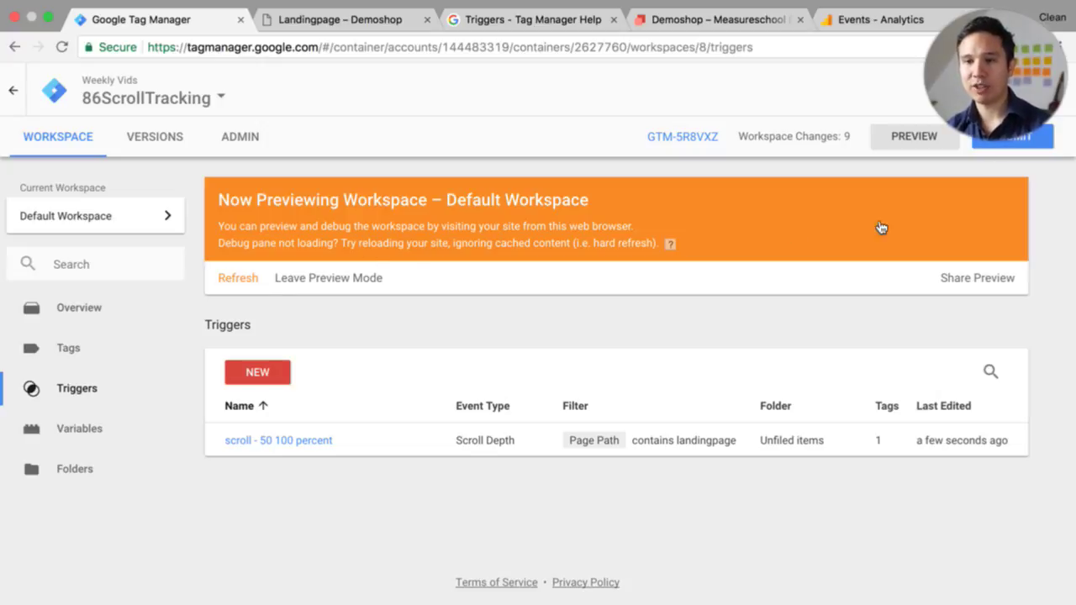
# Step: Switch to Google Analytics and examine the Events Overview report in the Behavior section
pyautogui.click(911, 23)
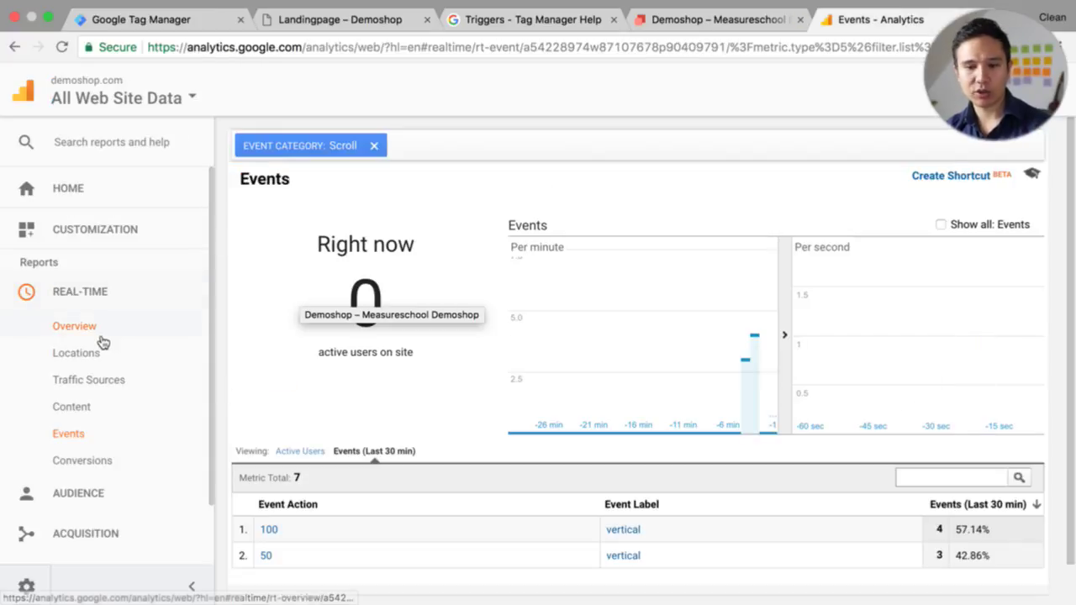
pyautogui.scroll(-2, 104, 341)
pyautogui.click(23, 514)
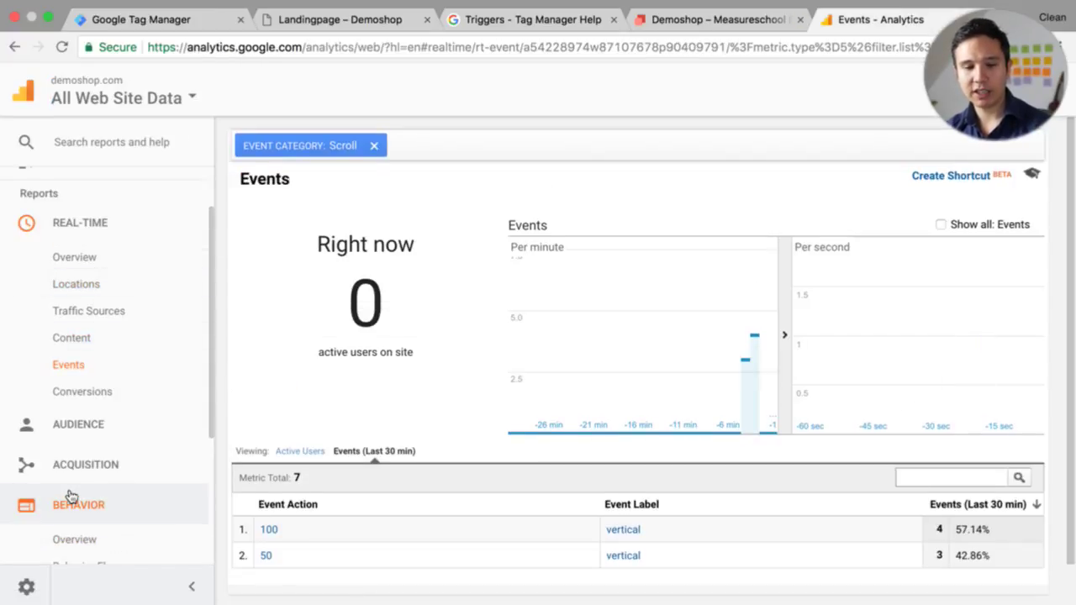
pyautogui.click(35, 458)
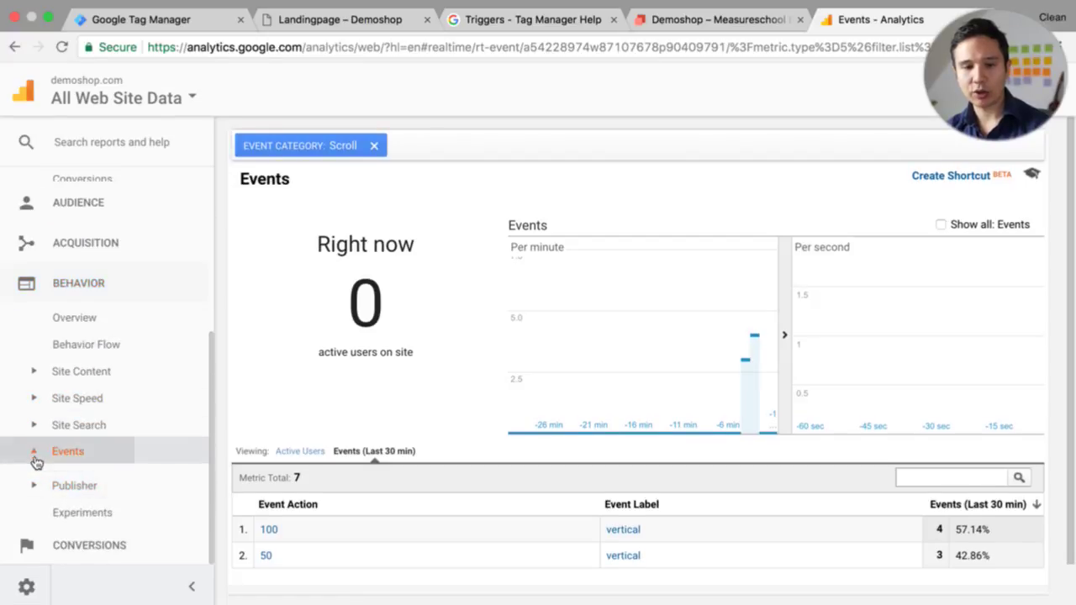
pyautogui.click(79, 469)
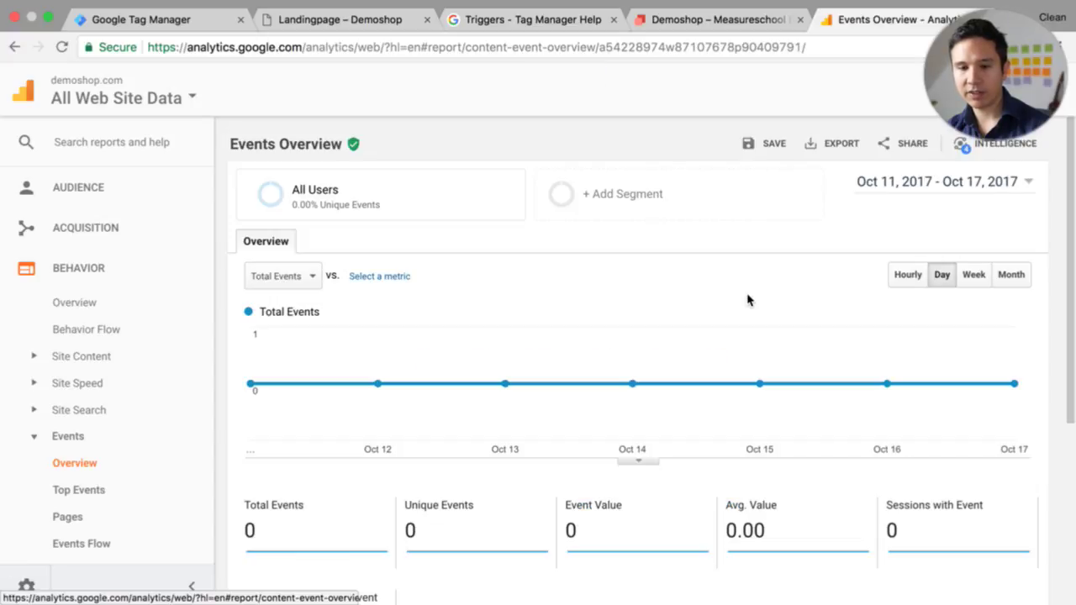
pyautogui.scroll(-5, 747, 301)
pyautogui.scroll(5, 783, 421)
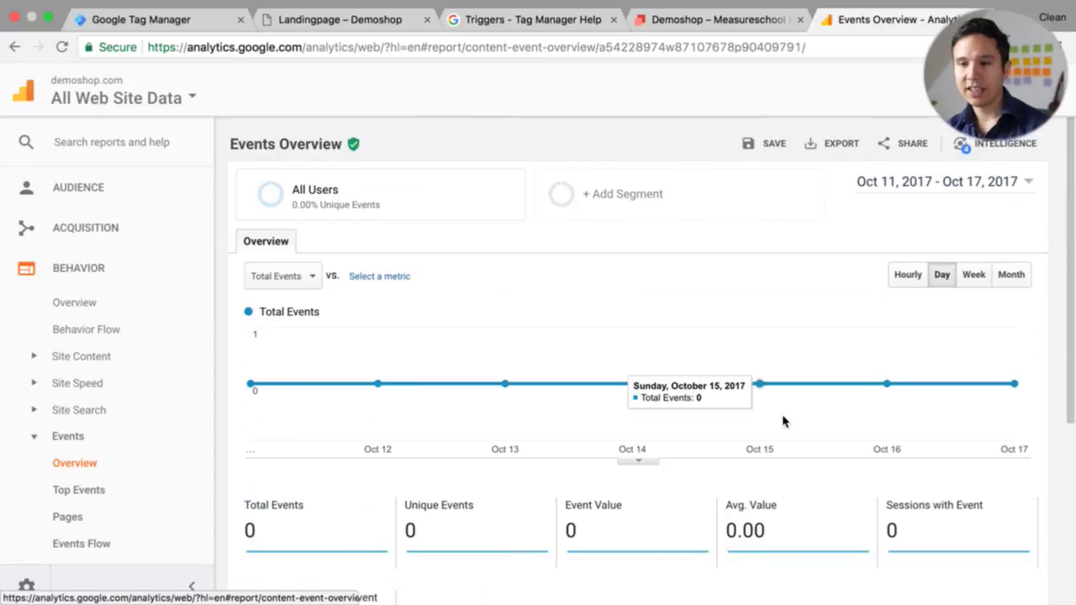
# Step: Publish the Google Tag Manager workspace changes as a version named "Scroll Depth Tracking" and return to the Demoshop landing page
pyautogui.click(179, 25)
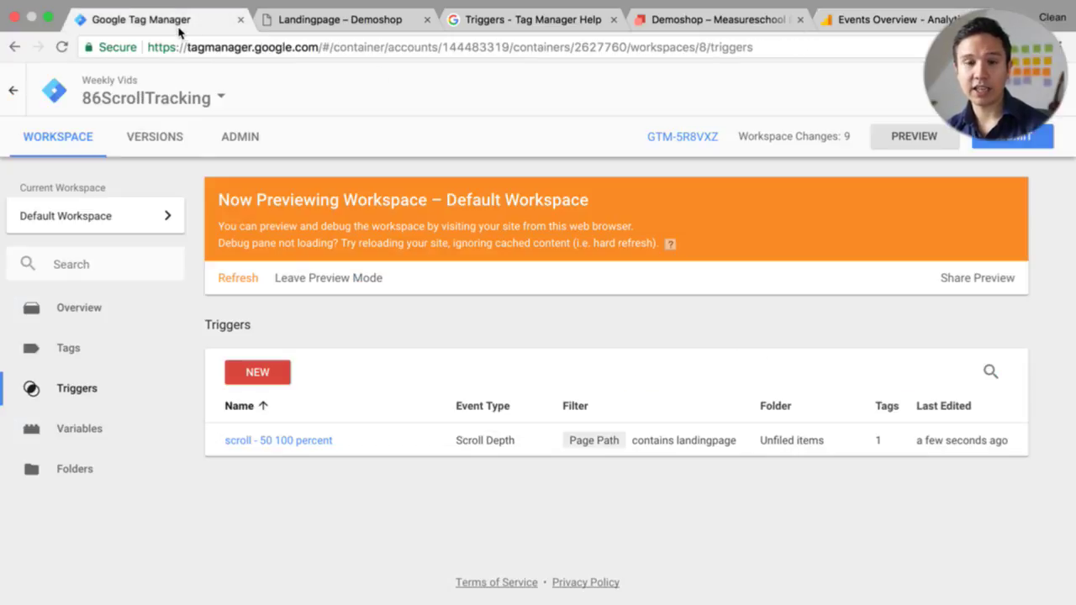
pyautogui.click(1051, 138)
pyautogui.click(353, 284)
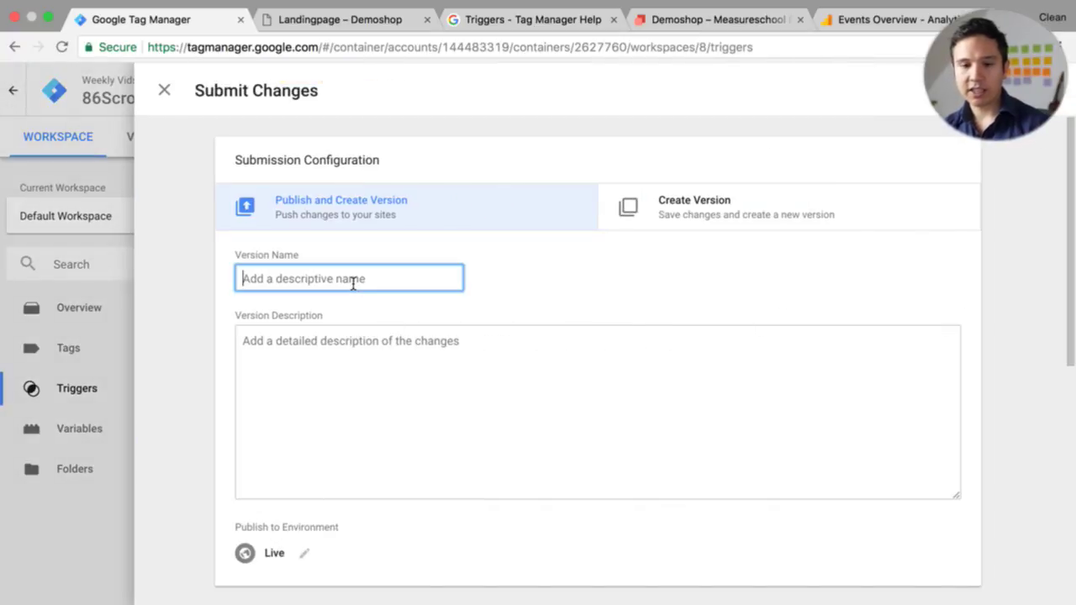
pyautogui.write('Scroll D')
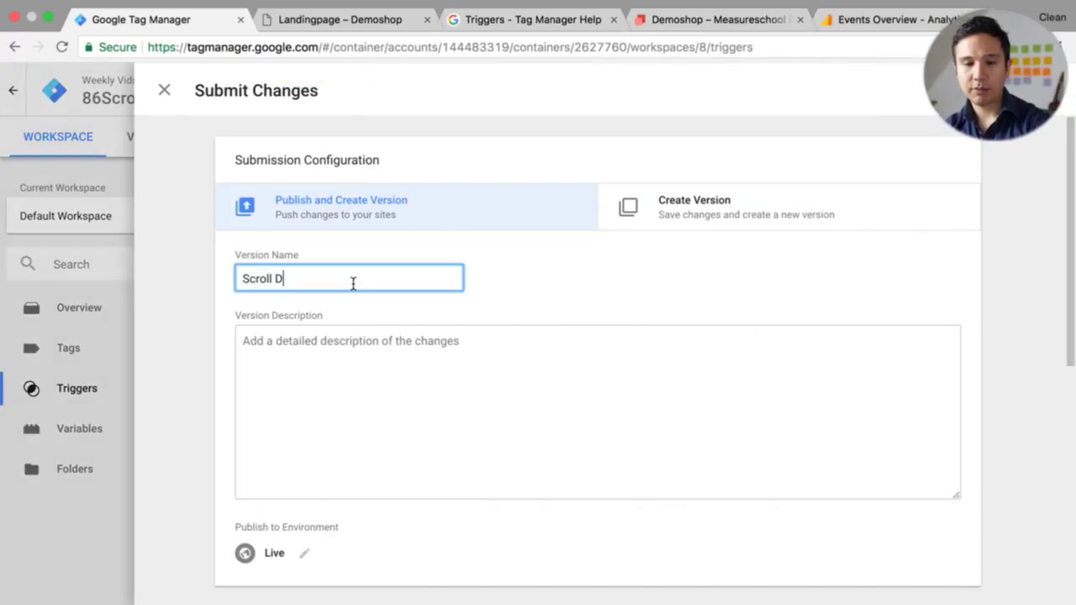
pyautogui.write('epth Trackin')
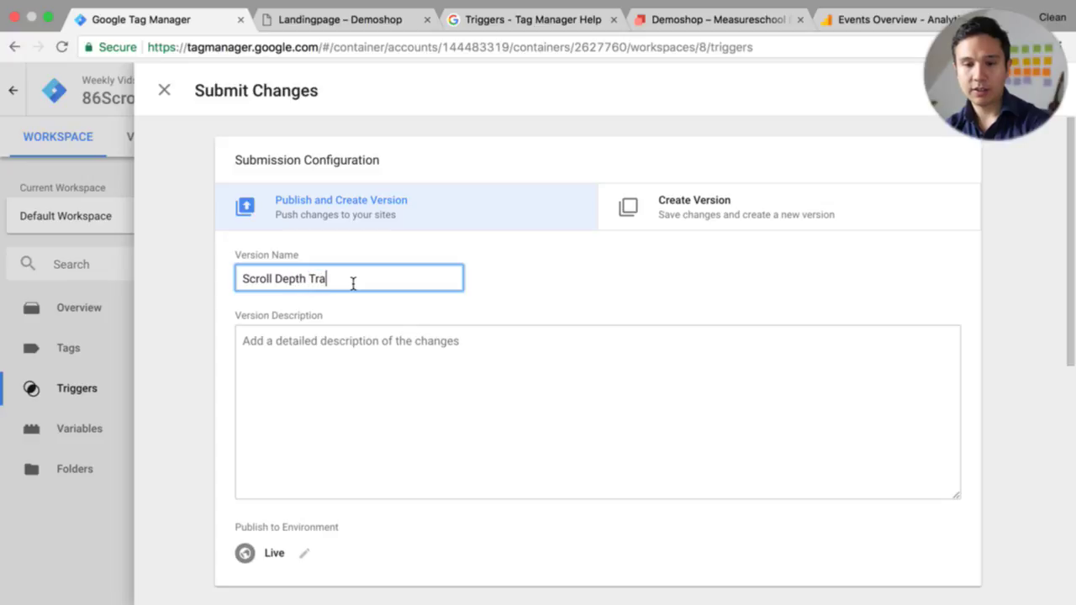
pyautogui.write('g')
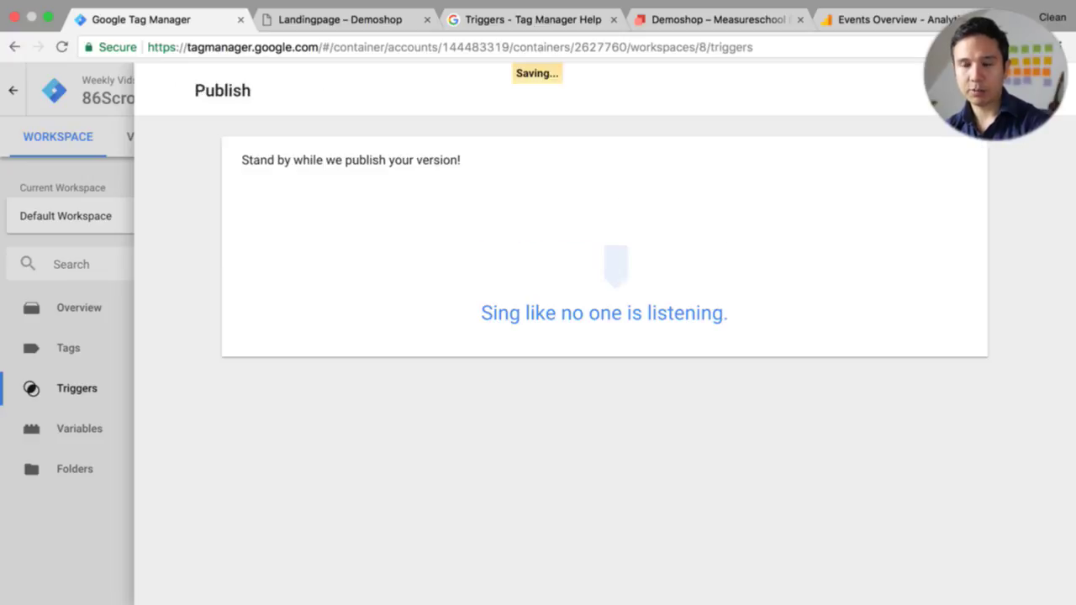
pyautogui.press('Return')
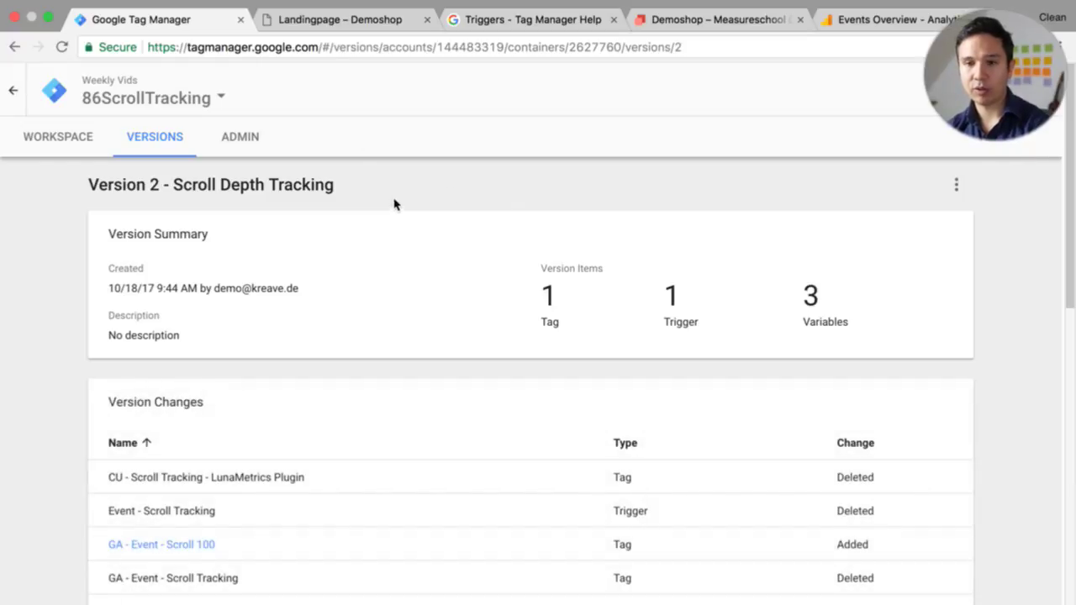
pyautogui.click(337, 21)
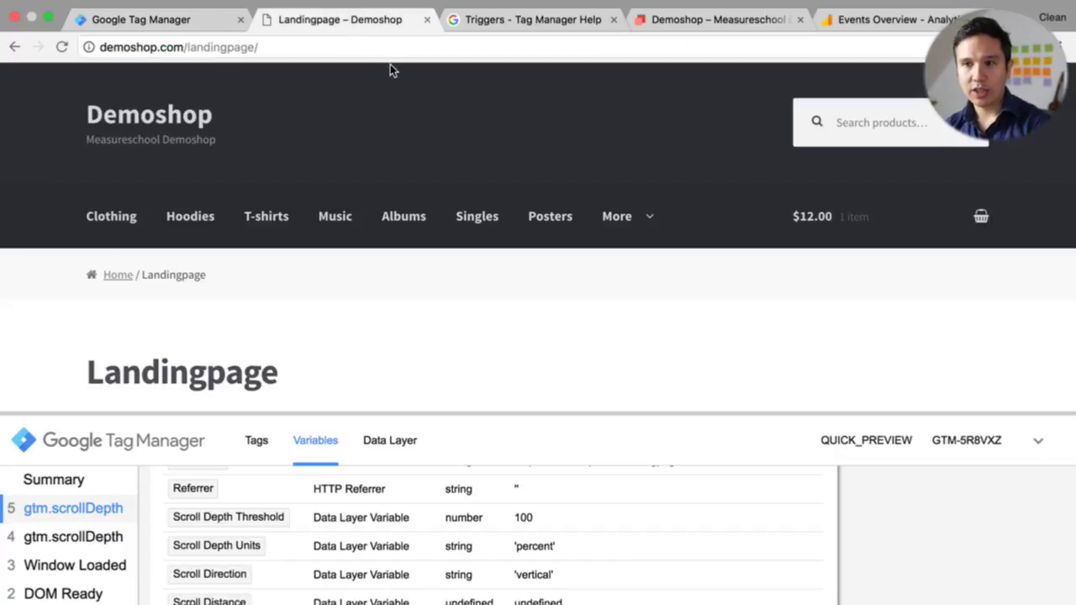